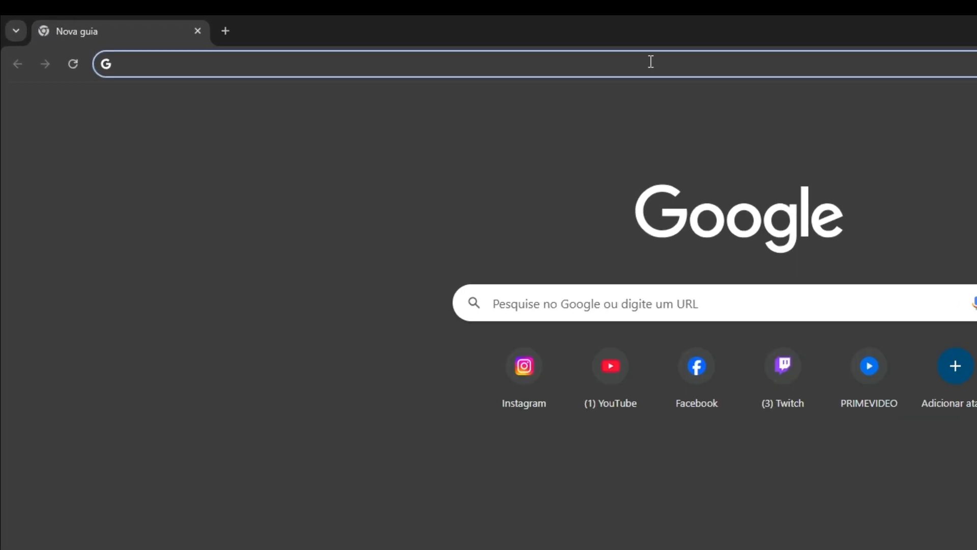
- Search the web for "msi afterburner" and open the official MSI Afterburner page from the results
{"action": "left_click", "coordinate": [650, 62]}
{"action": "type", "text": "msi afte"}
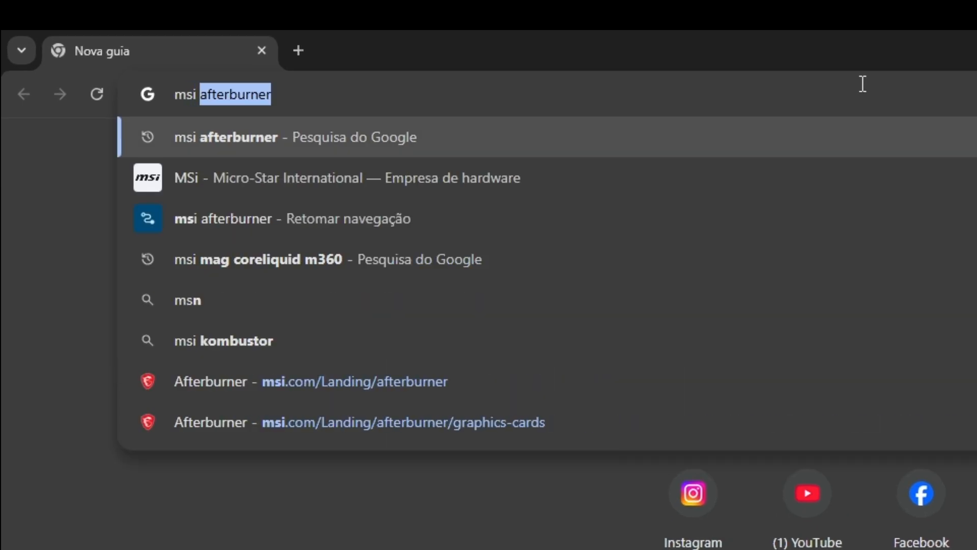
{"action": "type", "text": "rburner"}
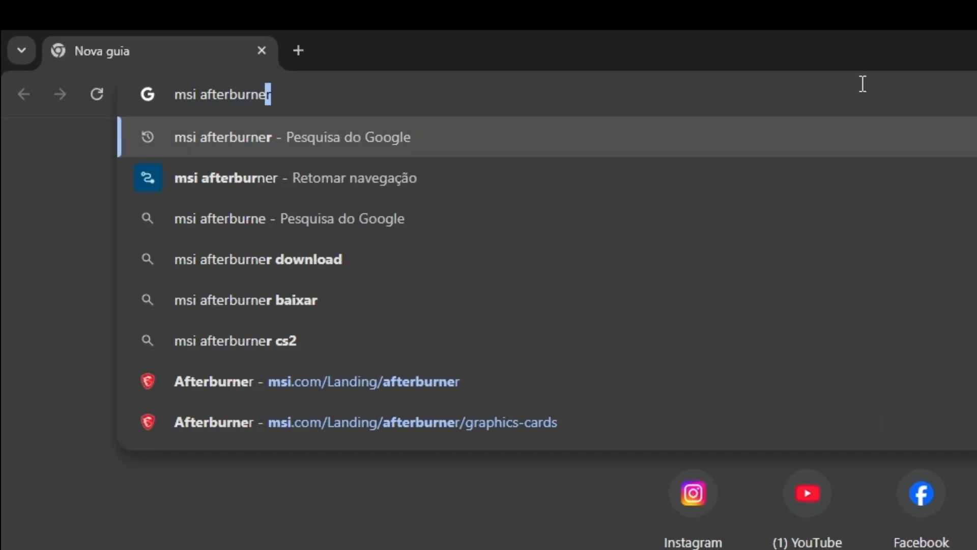
{"action": "key", "text": "Return"}
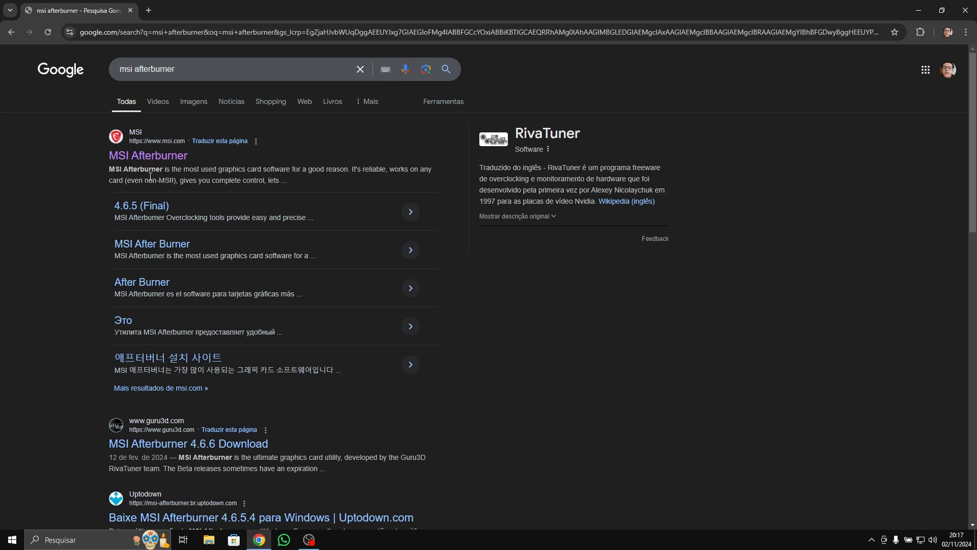
{"action": "left_click", "coordinate": [171, 156]}
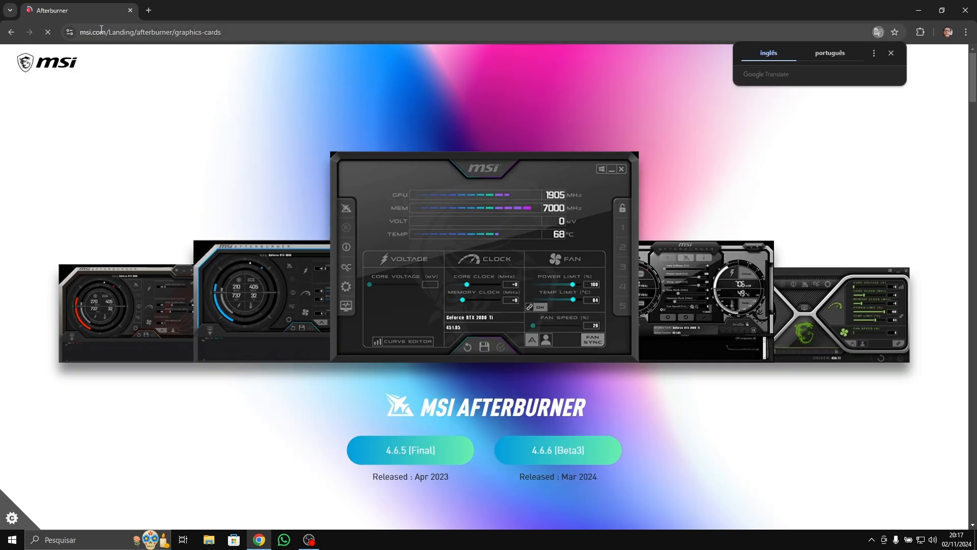
- Download the 4.6.5 (Final) release of MSI Afterburner and open the downloaded MSIAfterburnerSetup.zip
{"action": "double_click", "coordinate": [100, 29]}
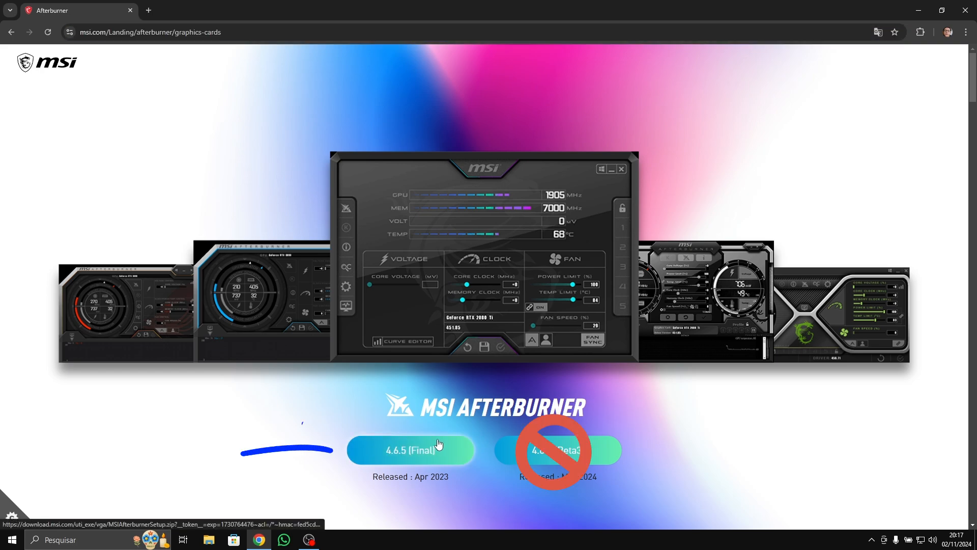
{"action": "left_click", "coordinate": [429, 451]}
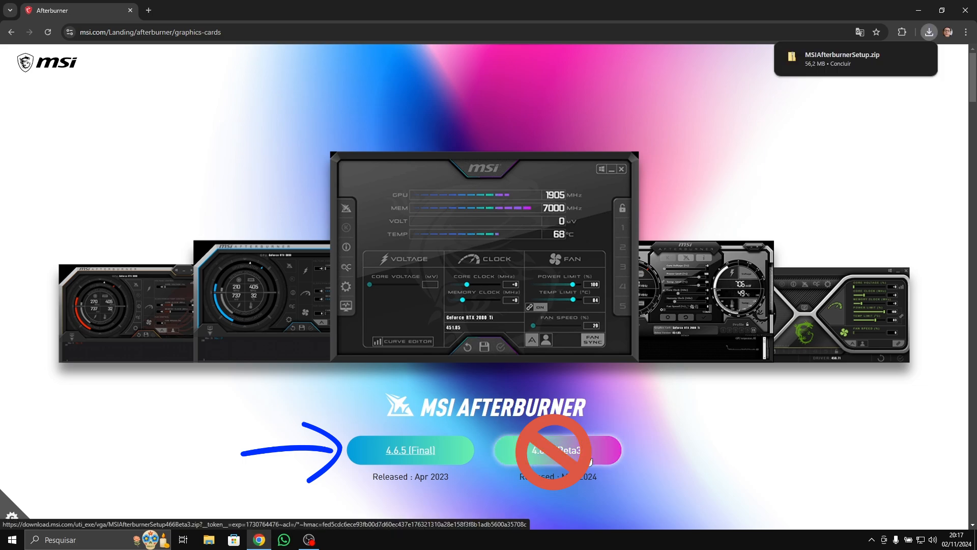
{"action": "left_click", "coordinate": [859, 58]}
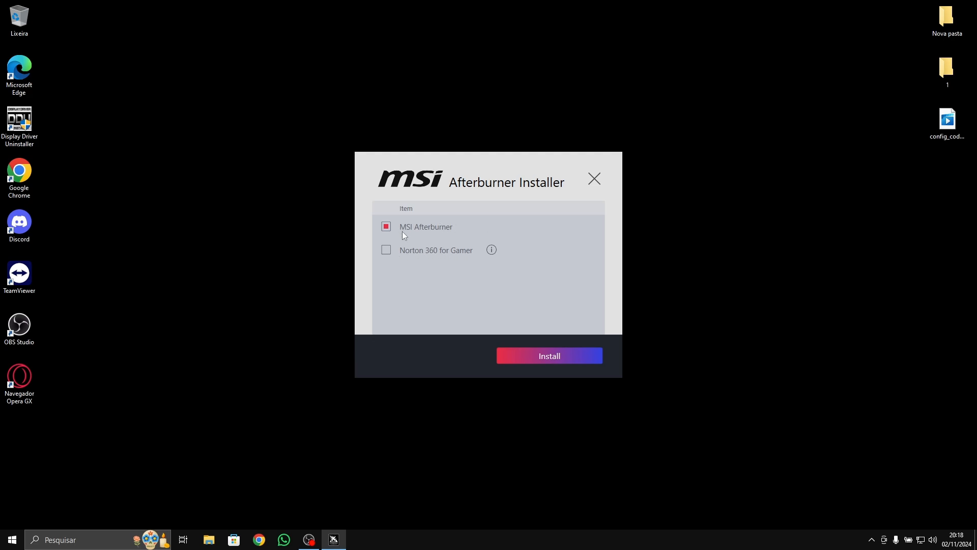
- Start the installation with only MSI Afterburner selected and use Português Brasileiro as the installer language
{"action": "left_click", "coordinate": [552, 356]}
{"action": "left_click", "coordinate": [510, 274]}
{"action": "left_click", "coordinate": [511, 278]}
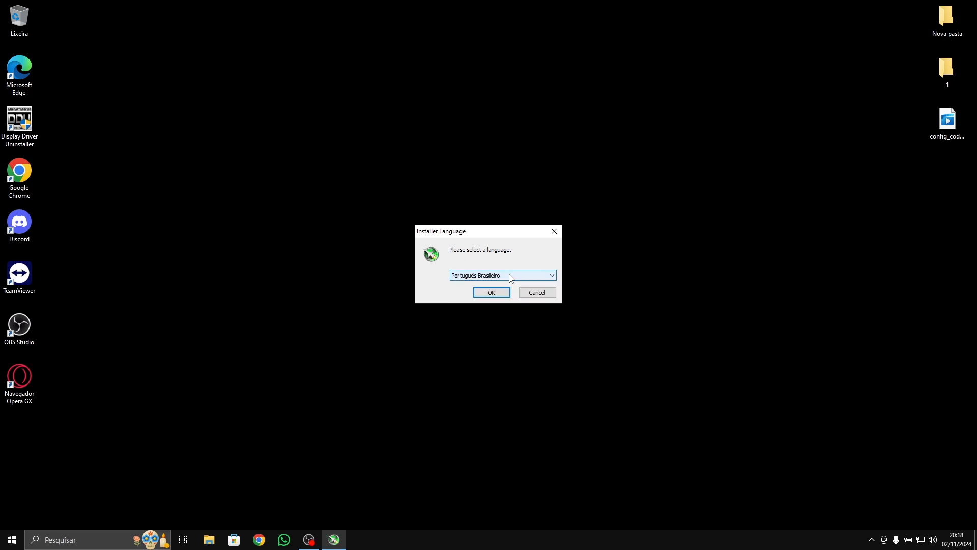
{"action": "left_click", "coordinate": [492, 293]}
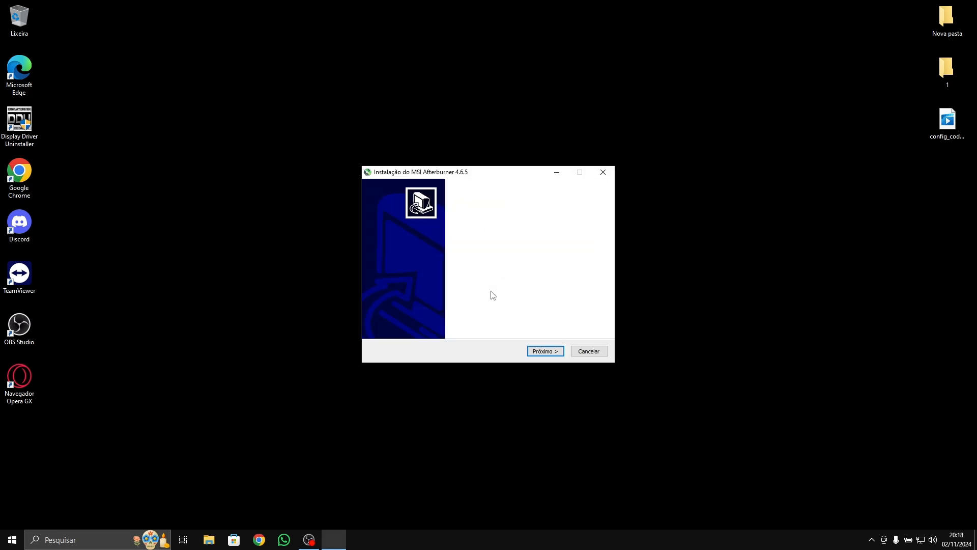
- Accept the licence and install MSI Afterburner together with RivaTuner Statistics Server in the default folder
{"action": "left_click", "coordinate": [550, 352]}
{"action": "left_click", "coordinate": [431, 321]}
{"action": "left_click", "coordinate": [553, 352]}
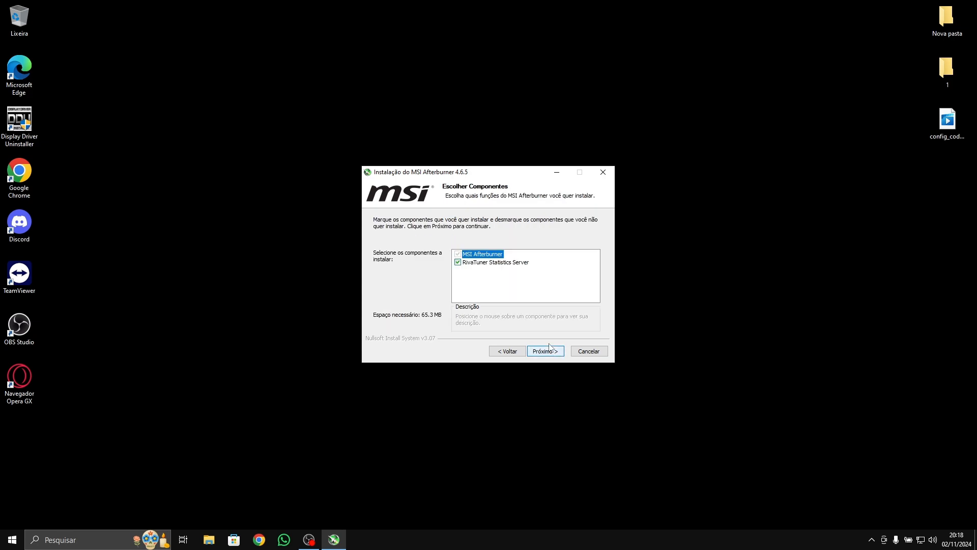
{"action": "left_click", "coordinate": [553, 353]}
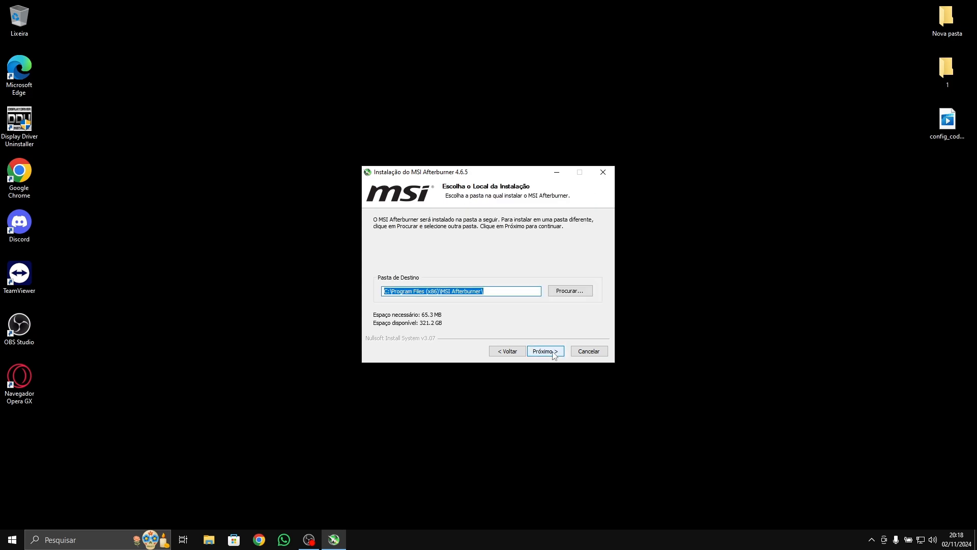
{"action": "left_click", "coordinate": [553, 352]}
{"action": "left_click", "coordinate": [554, 354]}
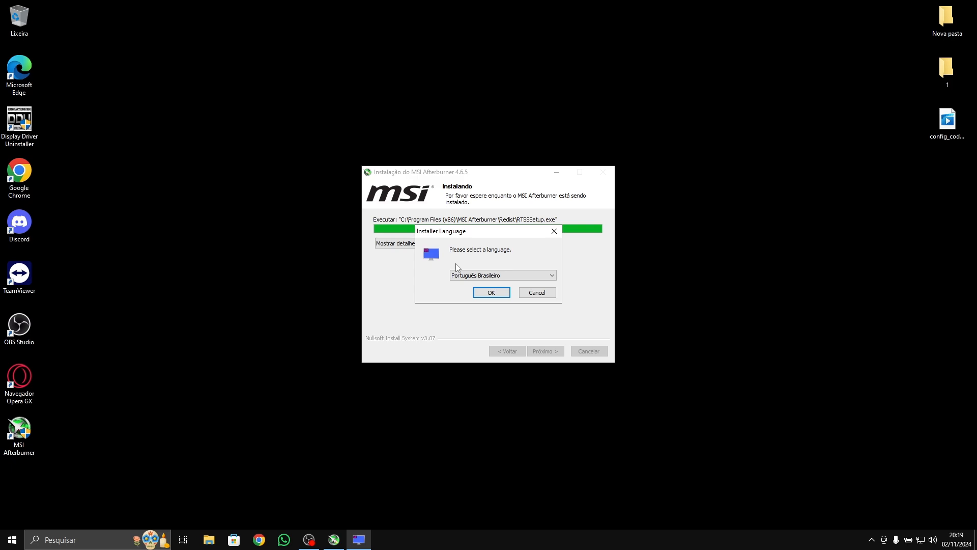
- Confirm Português Brasileiro as the language of the RivaTuner Statistics Server installer
{"action": "left_click", "coordinate": [477, 276]}
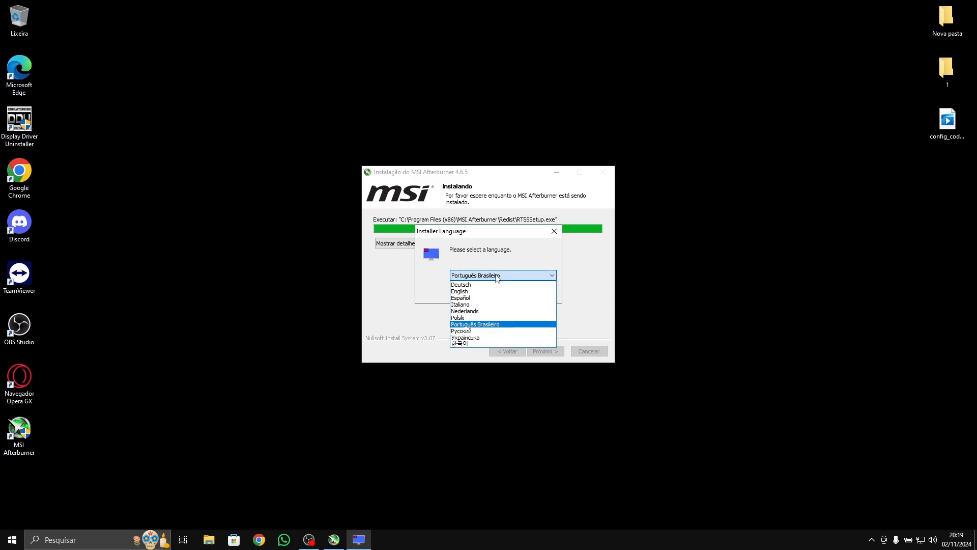
{"action": "left_click", "coordinate": [498, 277]}
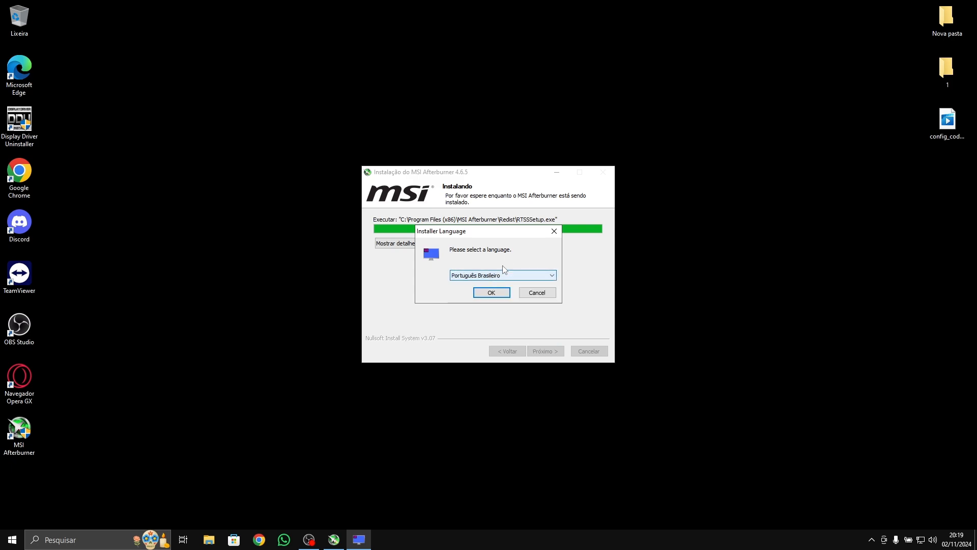
{"action": "left_click", "coordinate": [499, 293]}
- Accept the licence and install RivaTuner Statistics Server 7.3.4 in its default folder
{"action": "left_click", "coordinate": [551, 355]}
{"action": "left_click", "coordinate": [427, 319]}
{"action": "left_click", "coordinate": [543, 352]}
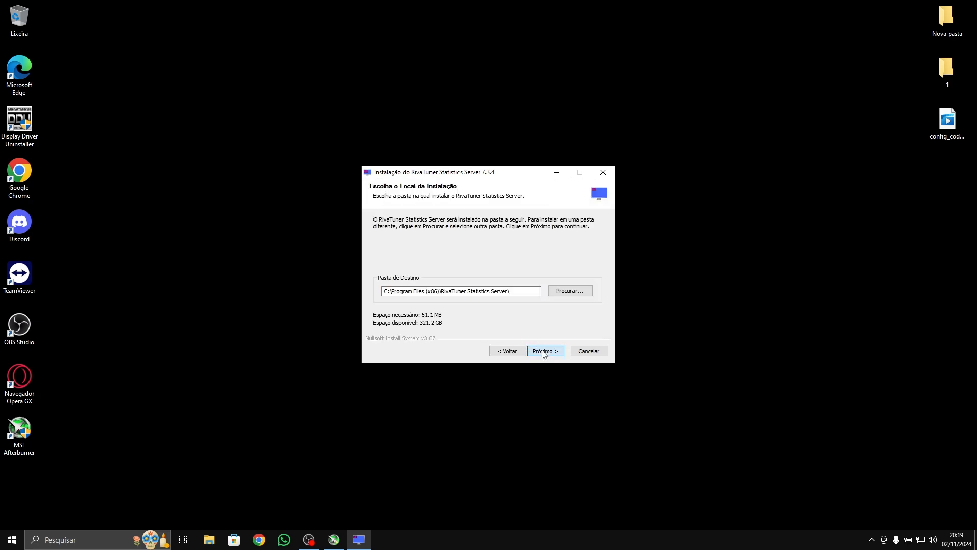
{"action": "left_click", "coordinate": [543, 351]}
{"action": "left_click", "coordinate": [543, 352]}
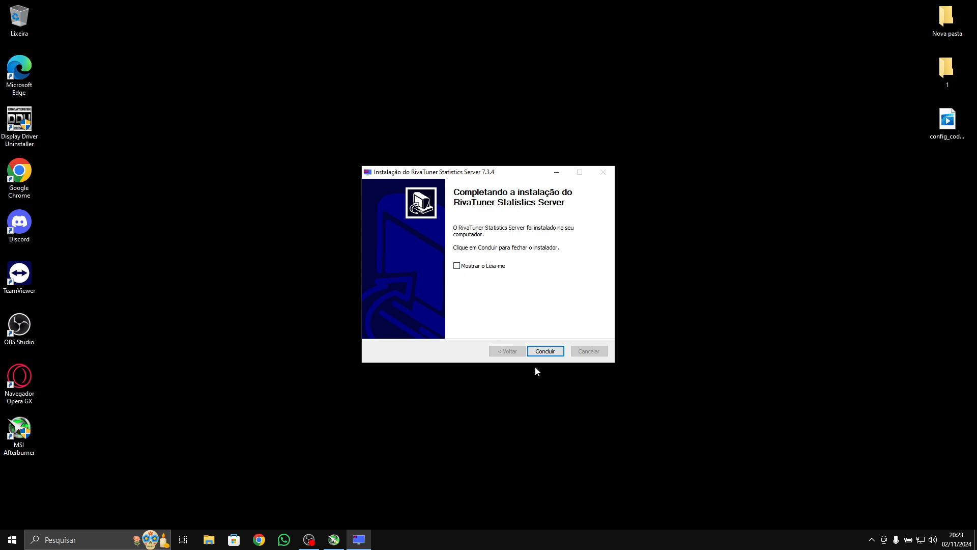
- Finish both installers without the readme, launch MSI Afterburner and move its window higher on the desktop
{"action": "left_click", "coordinate": [553, 354]}
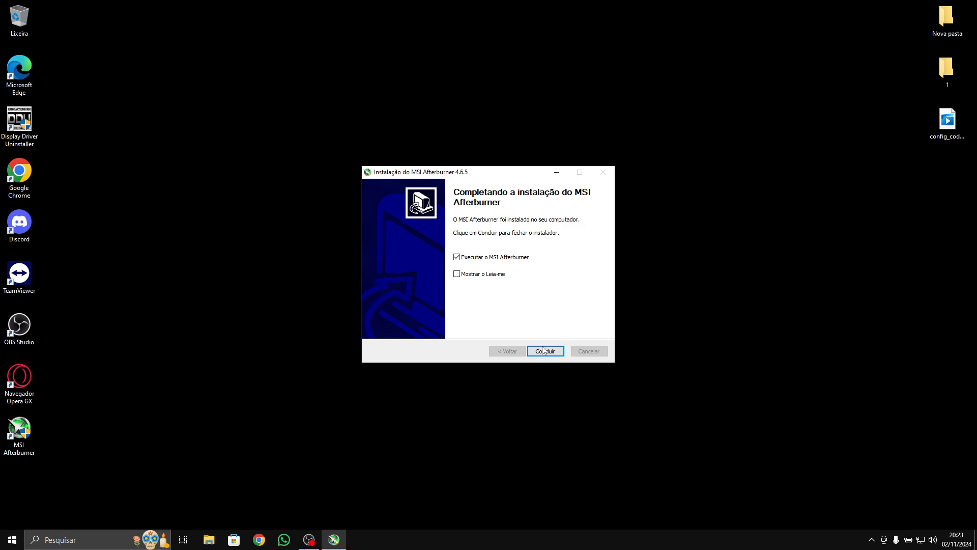
{"action": "left_click", "coordinate": [560, 351]}
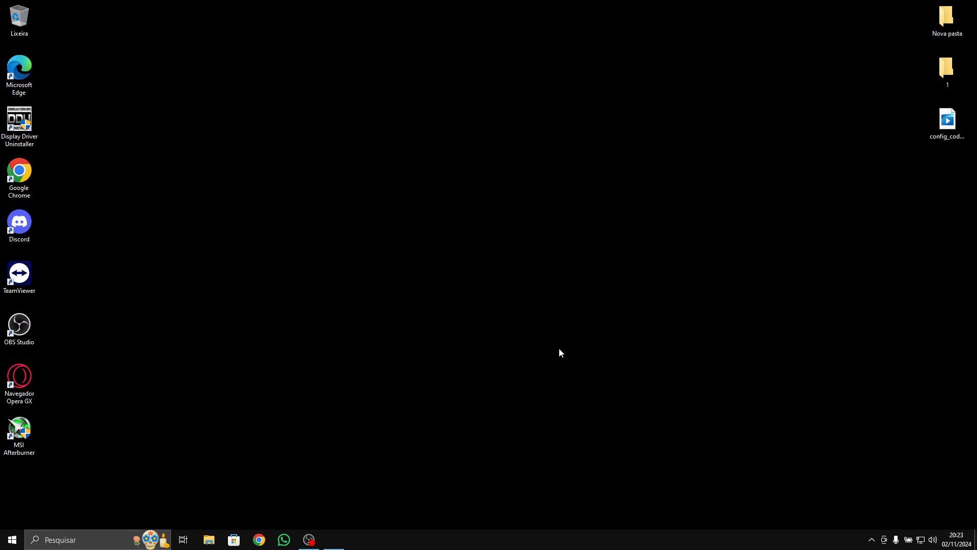
{"action": "left_click_drag", "start_coordinate": [468, 123], "coordinate": [497, 86]}
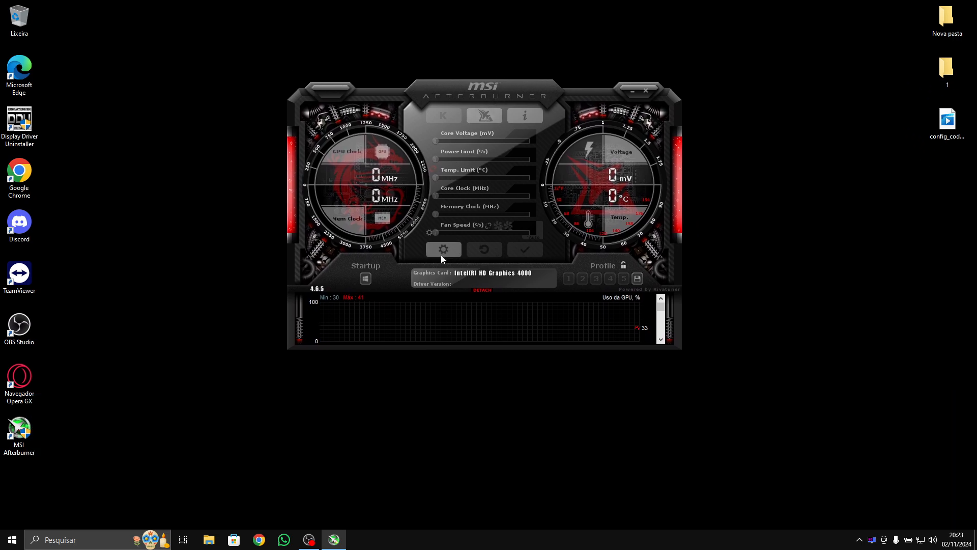
- In the Afterburner interface settings, select the theme "MSI Cyborg Afterburner skin Red by Drerex Design" and confirm
{"action": "left_click", "coordinate": [445, 252]}
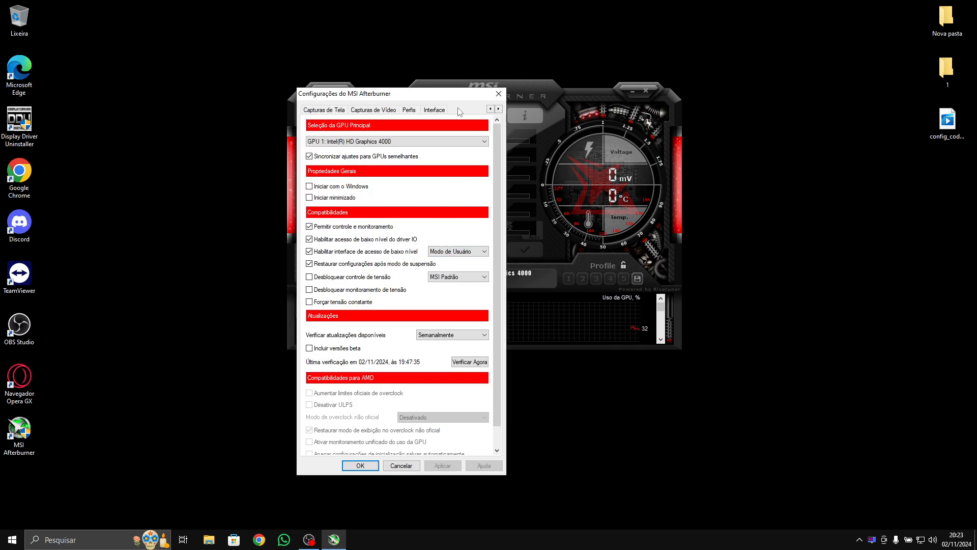
{"action": "left_click", "coordinate": [434, 109]}
{"action": "left_click", "coordinate": [405, 261]}
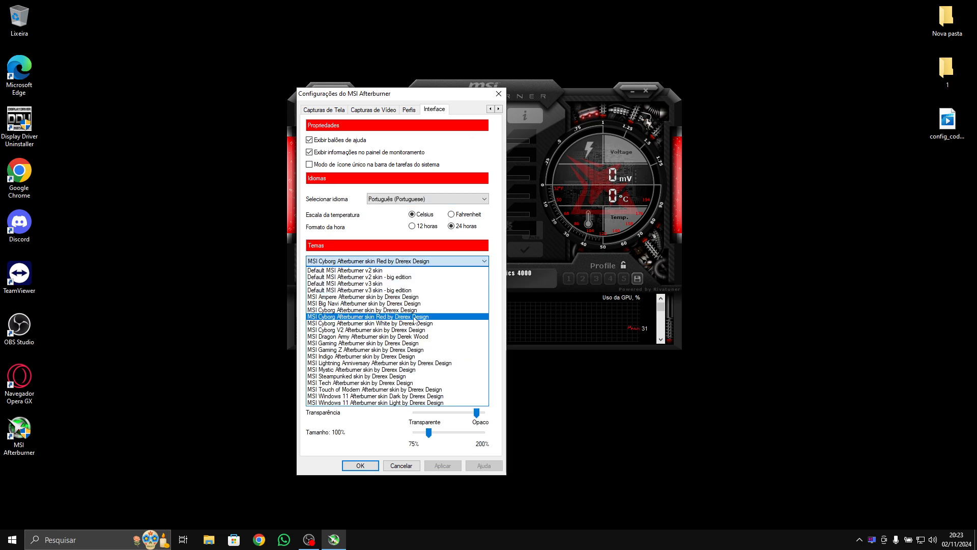
{"action": "left_click", "coordinate": [414, 316]}
{"action": "left_click", "coordinate": [360, 465]}
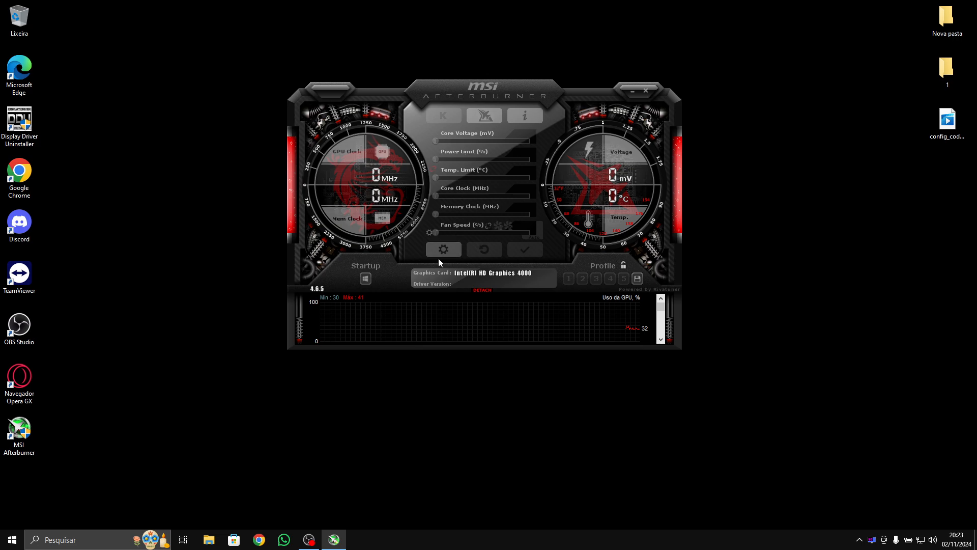
- Reopen the Afterburner settings and keep GPU 1: Intel(R) HD Graphics 4000 as the main GPU
{"action": "left_click", "coordinate": [452, 248]}
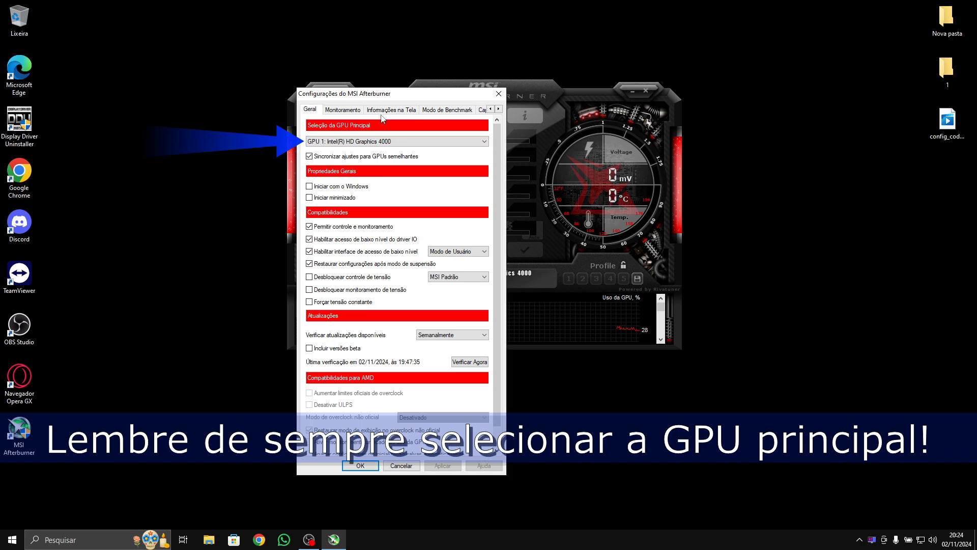
{"action": "left_click", "coordinate": [336, 143]}
{"action": "left_click", "coordinate": [338, 141]}
{"action": "left_click", "coordinate": [369, 143]}
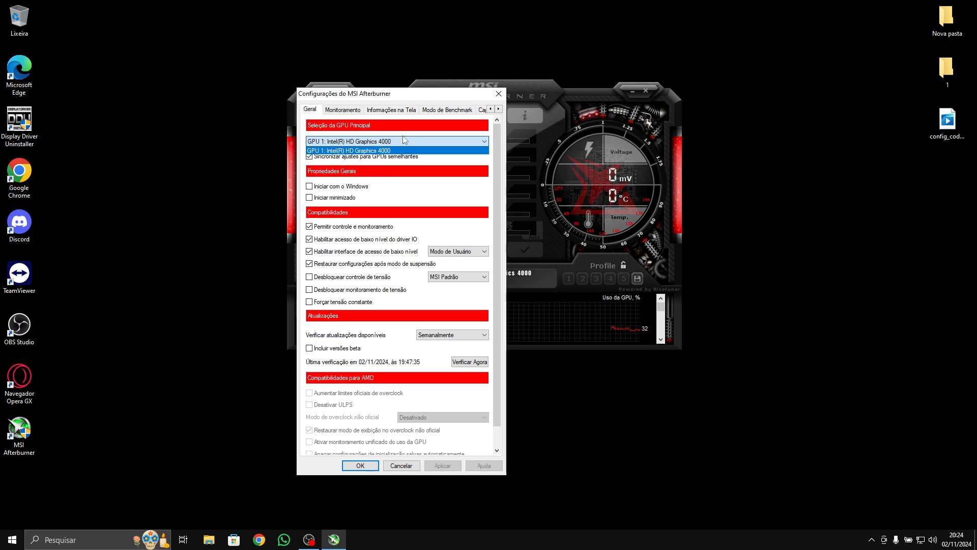
{"action": "left_click", "coordinate": [417, 141]}
- In the monitoring settings, enable the Uso da GPU sensor and have its information shown on screen
{"action": "left_click", "coordinate": [352, 112]}
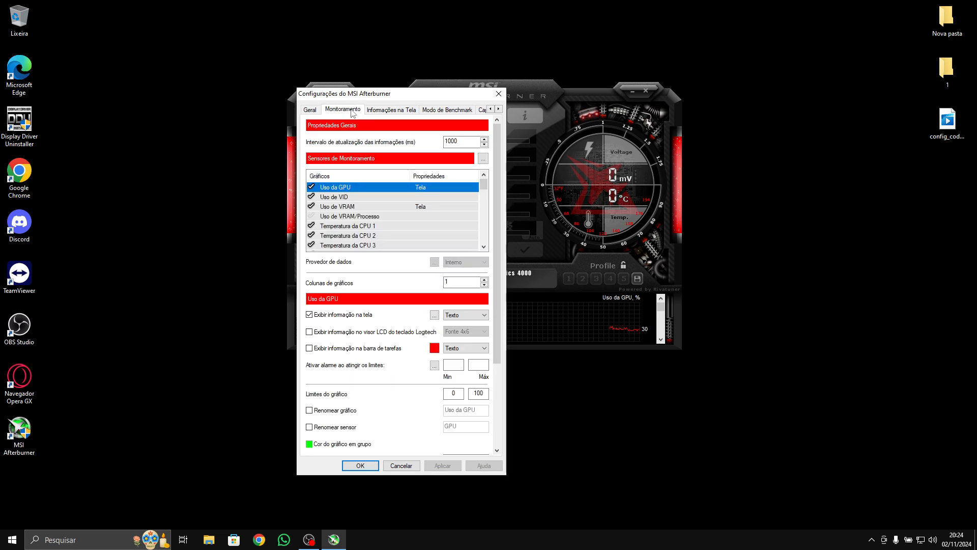
{"action": "left_click", "coordinate": [309, 315]}
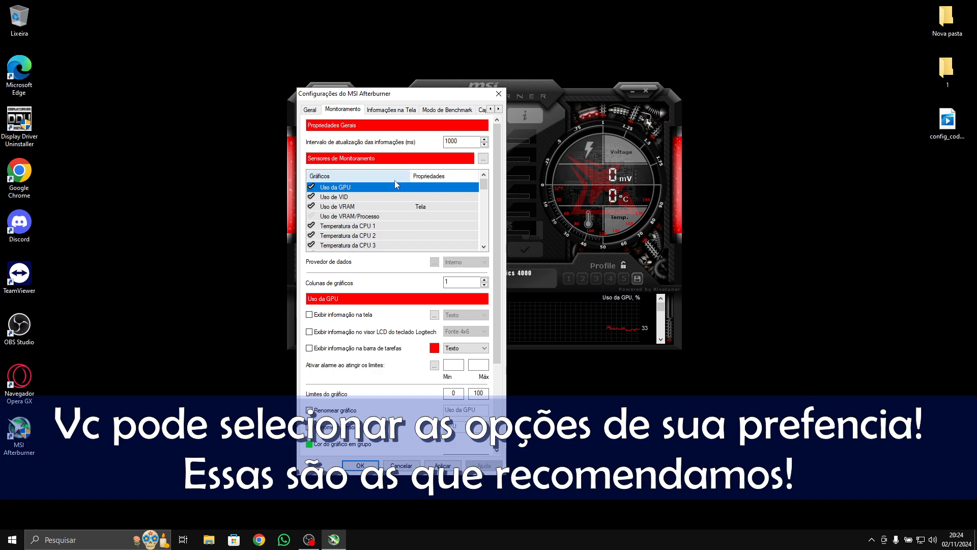
{"action": "left_click", "coordinate": [311, 186]}
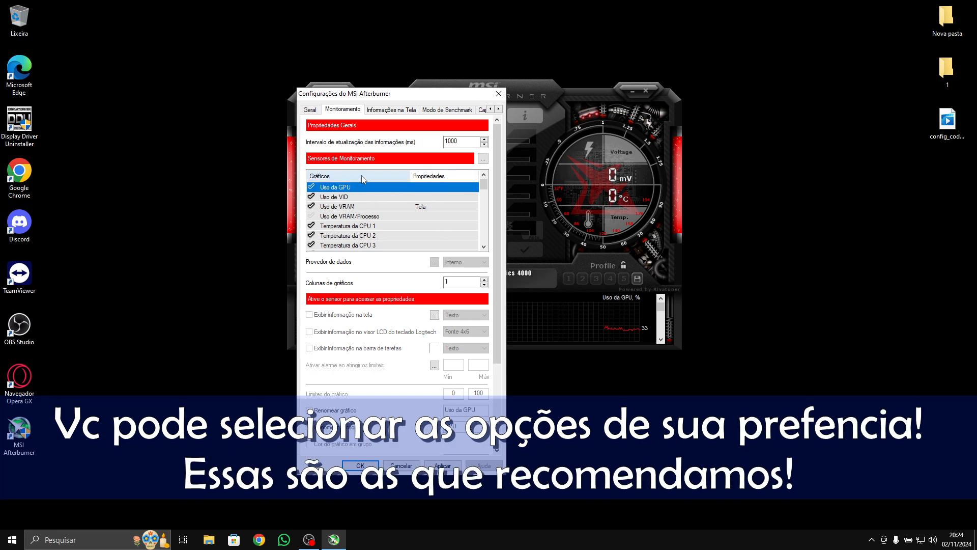
{"action": "left_click", "coordinate": [314, 187]}
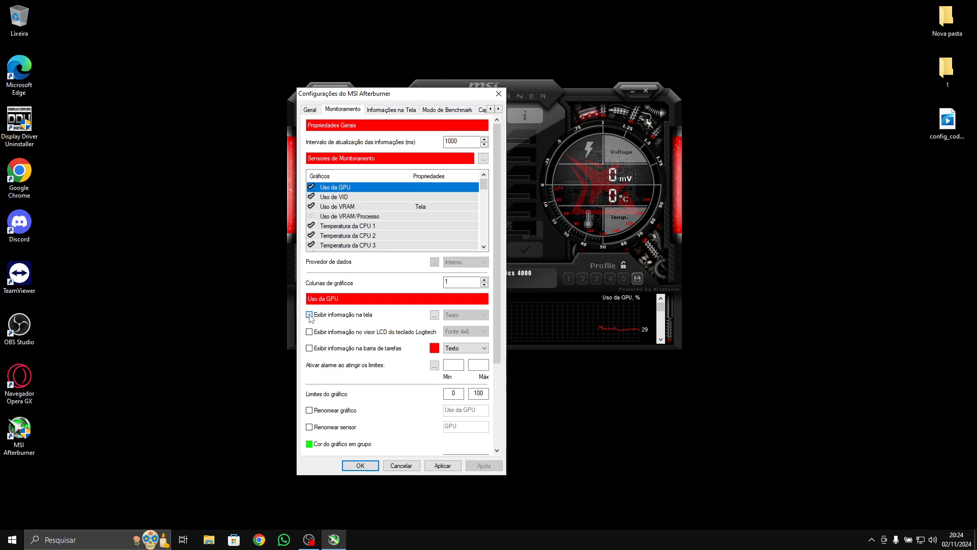
{"action": "left_click", "coordinate": [309, 314]}
- Disable the Uso de VRAM sensor and enable it again
{"action": "left_click", "coordinate": [384, 209]}
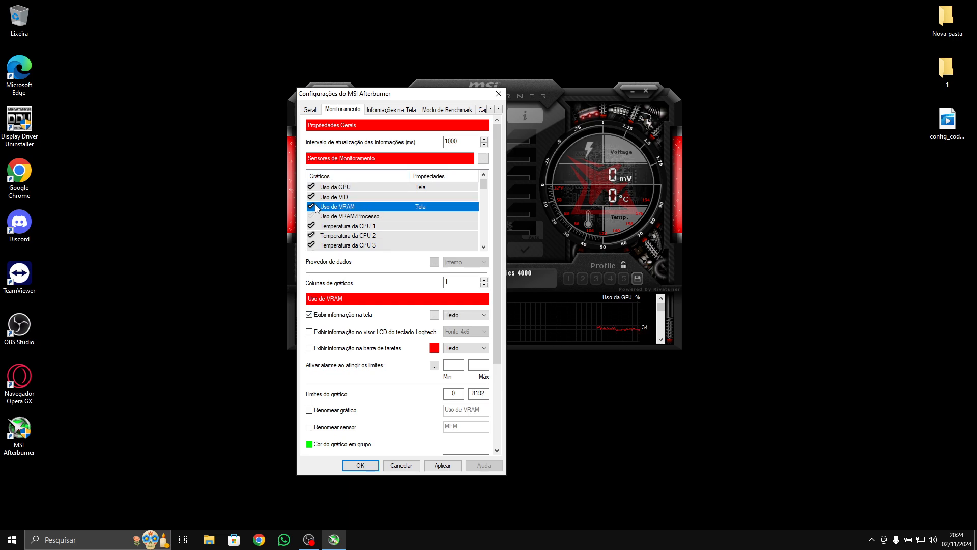
{"action": "left_click", "coordinate": [311, 207]}
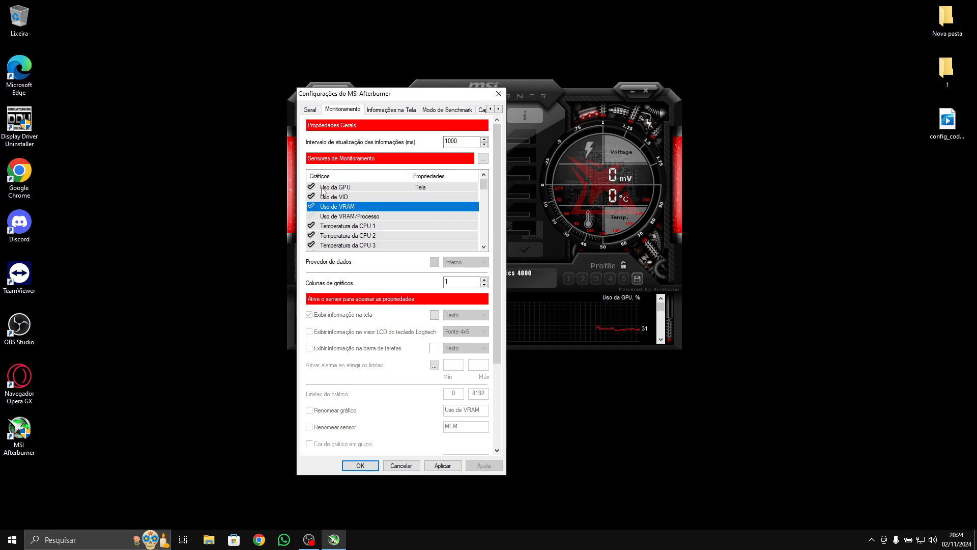
{"action": "left_click", "coordinate": [311, 207]}
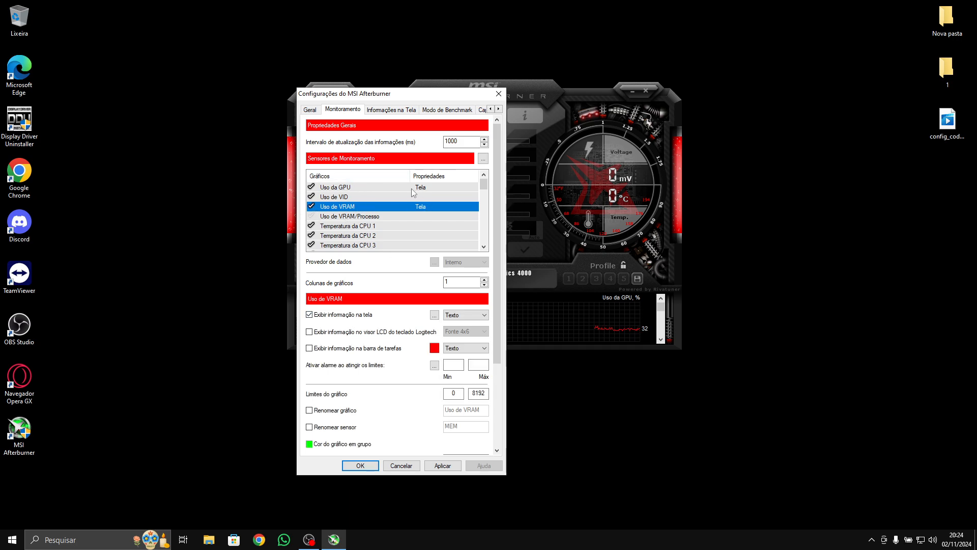
- Review the on-screen display settings of the overall CPU temperature, usage, frequency and energy sensors
{"action": "scroll", "coordinate": [377, 229], "scroll_direction": "down", "scroll_amount": 2}
{"action": "left_click", "coordinate": [364, 216]}
{"action": "scroll", "coordinate": [364, 222], "scroll_direction": "down", "scroll_amount": 1}
{"action": "scroll", "coordinate": [364, 223], "scroll_direction": "down", "scroll_amount": 2}
{"action": "left_click", "coordinate": [374, 217]}
{"action": "scroll", "coordinate": [395, 232], "scroll_direction": "down", "scroll_amount": 3}
{"action": "left_click", "coordinate": [385, 216]}
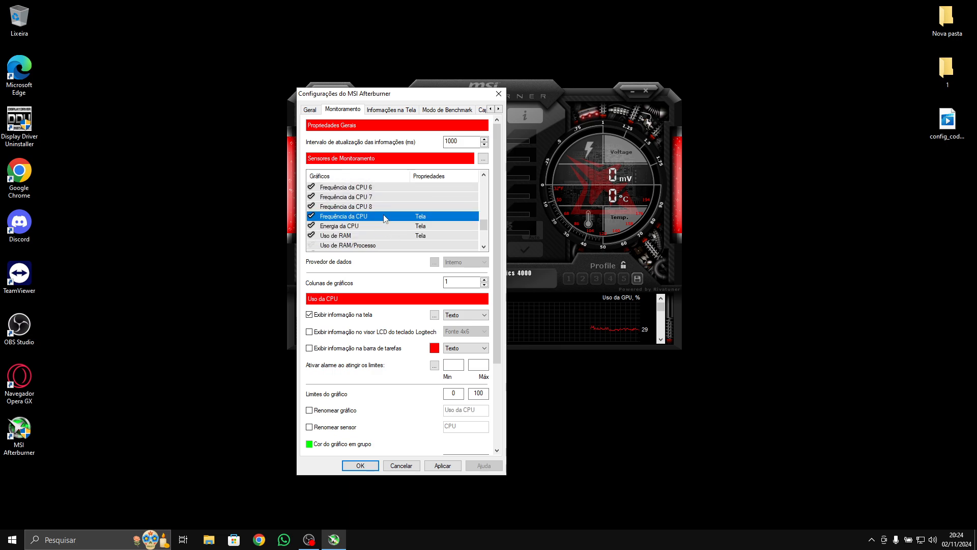
{"action": "left_click", "coordinate": [379, 228]}
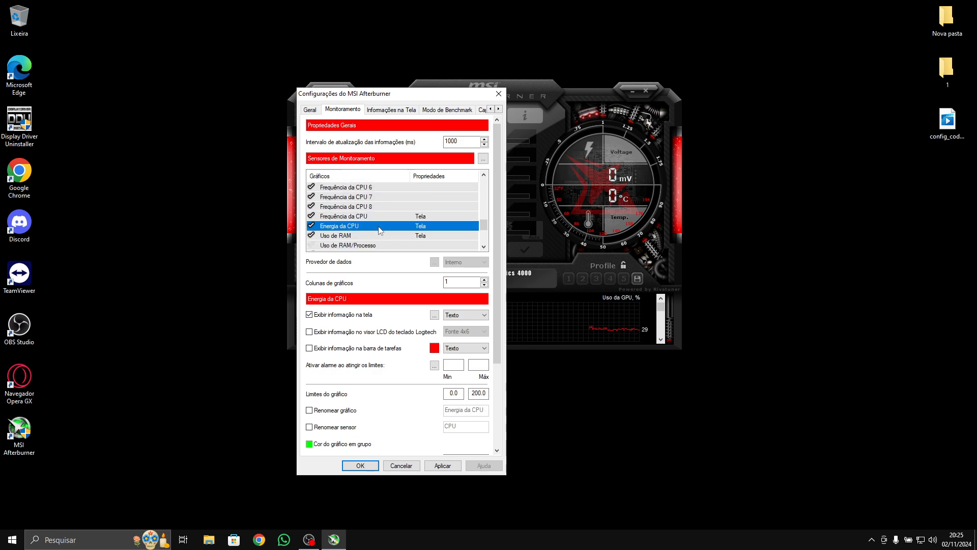
- Look through the individual CPU core usage and frequency sensors in the monitoring graph list
{"action": "scroll", "coordinate": [379, 230], "scroll_direction": "up", "scroll_amount": 1}
{"action": "scroll", "coordinate": [382, 217], "scroll_direction": "up", "scroll_amount": 2}
{"action": "scroll", "coordinate": [382, 219], "scroll_direction": "down", "scroll_amount": 2}
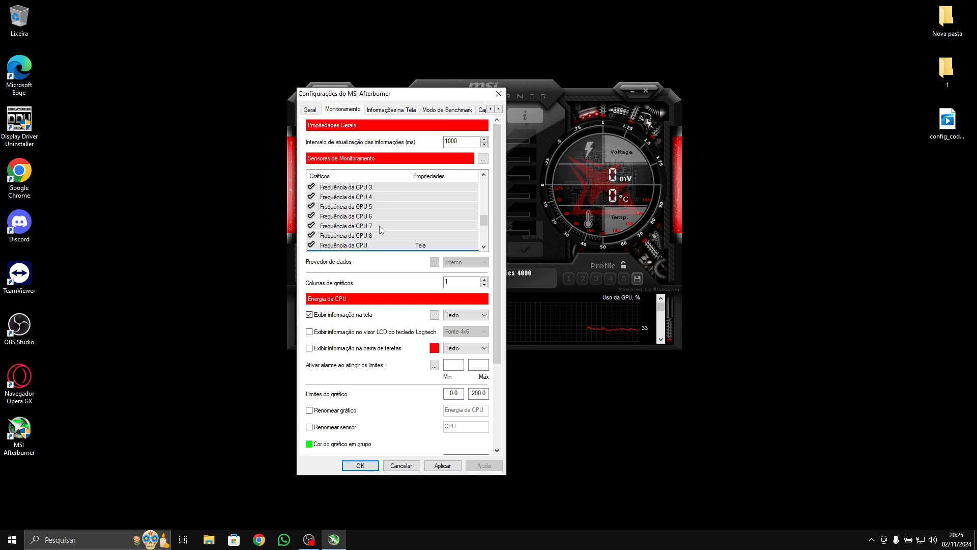
{"action": "scroll", "coordinate": [374, 239], "scroll_direction": "up", "scroll_amount": 1}
{"action": "scroll", "coordinate": [372, 238], "scroll_direction": "up", "scroll_amount": 4}
{"action": "scroll", "coordinate": [371, 224], "scroll_direction": "down", "scroll_amount": 3}
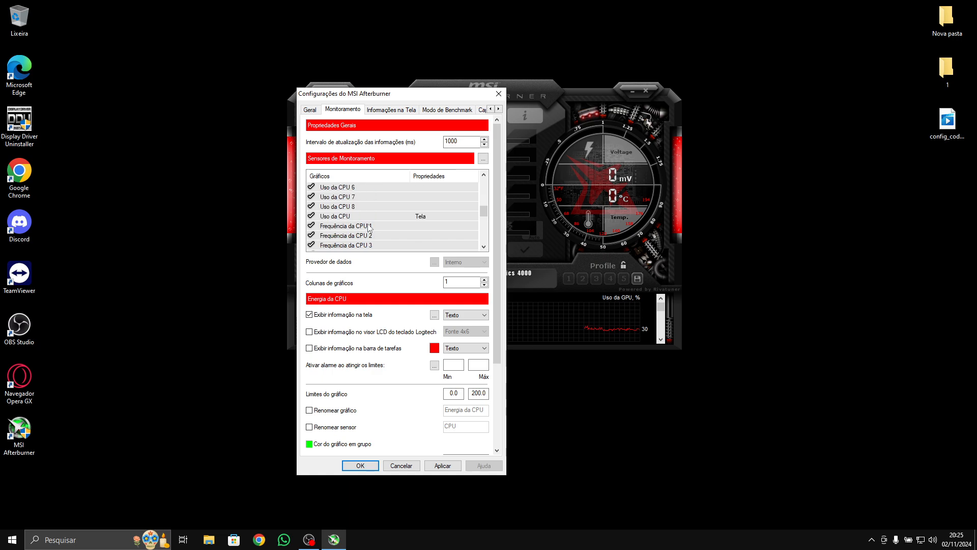
{"action": "scroll", "coordinate": [360, 217], "scroll_direction": "down", "scroll_amount": 1}
{"action": "scroll", "coordinate": [366, 219], "scroll_direction": "down", "scroll_amount": 4}
{"action": "scroll", "coordinate": [373, 216], "scroll_direction": "up", "scroll_amount": 1}
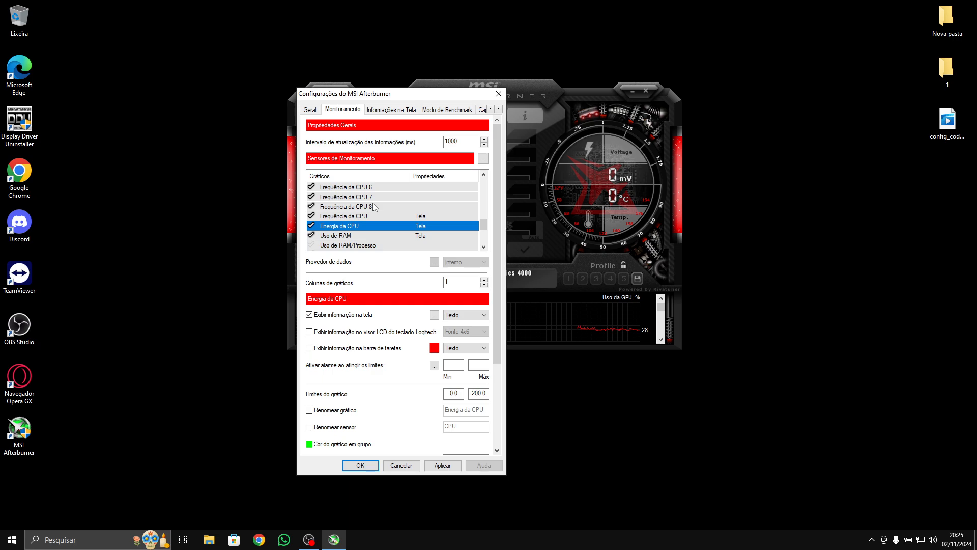
- Check the on-screen display settings of the Uso de RAM, Taxa de Quadros, Tempo de Quadros and Taxa de Quadros Média sensors
{"action": "left_click", "coordinate": [389, 236]}
{"action": "left_click", "coordinate": [350, 318]}
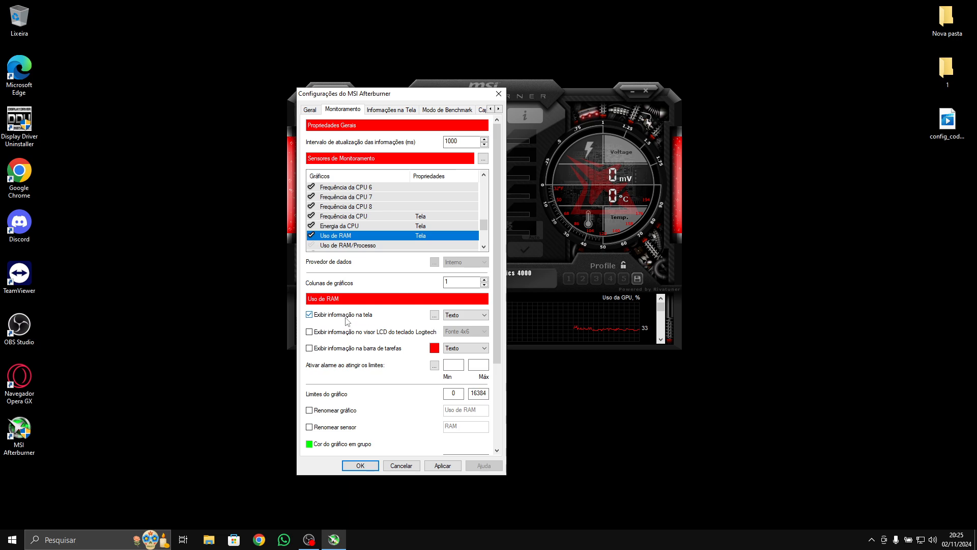
{"action": "scroll", "coordinate": [359, 224], "scroll_direction": "down", "scroll_amount": 2}
{"action": "left_click", "coordinate": [362, 206]}
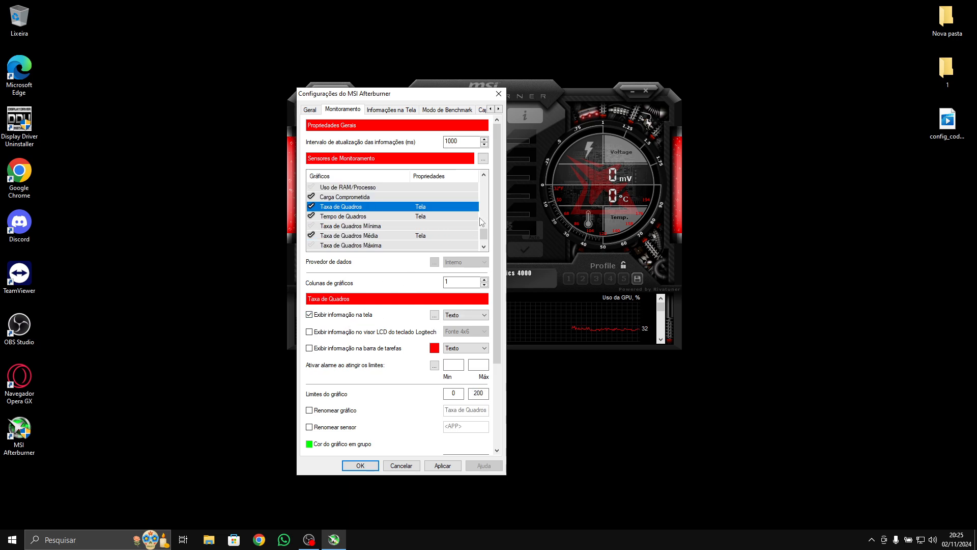
{"action": "left_click", "coordinate": [393, 217]}
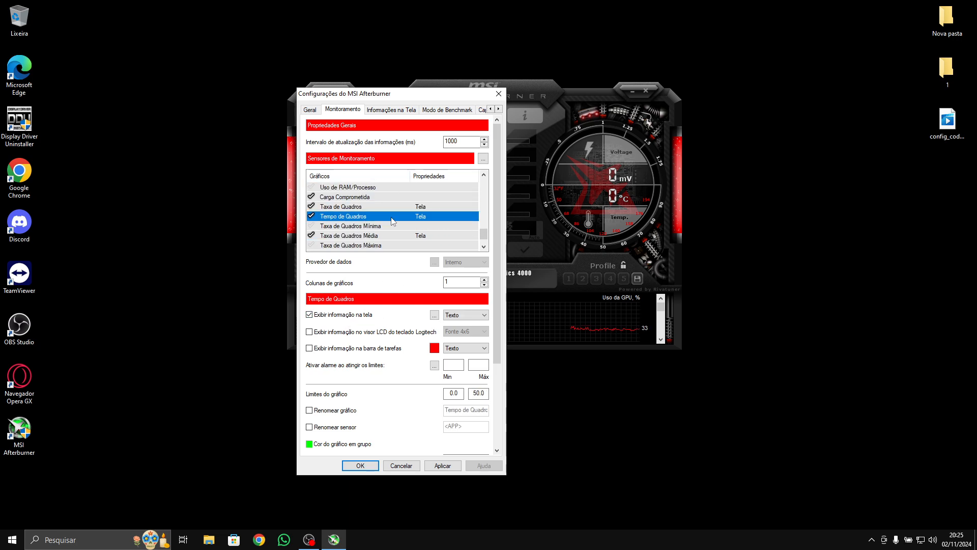
{"action": "left_click", "coordinate": [400, 207]}
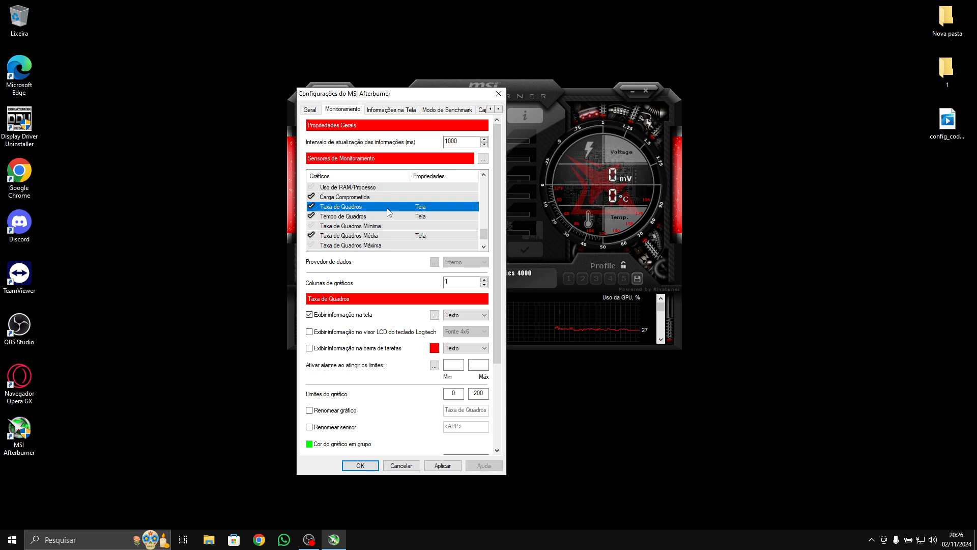
{"action": "left_click", "coordinate": [400, 217]}
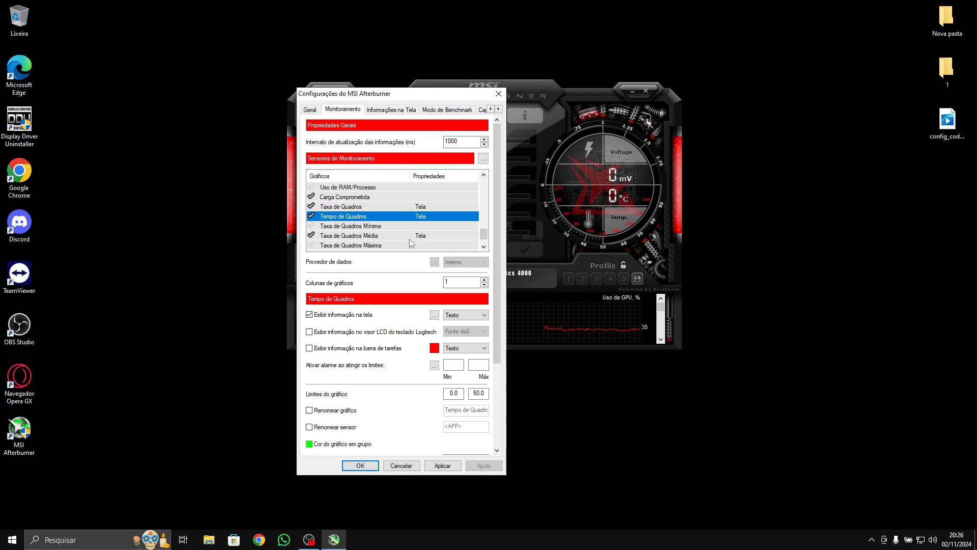
{"action": "left_click", "coordinate": [371, 207]}
{"action": "left_click", "coordinate": [365, 217]}
{"action": "scroll", "coordinate": [374, 219], "scroll_direction": "down", "scroll_amount": 1}
{"action": "left_click", "coordinate": [381, 216]}
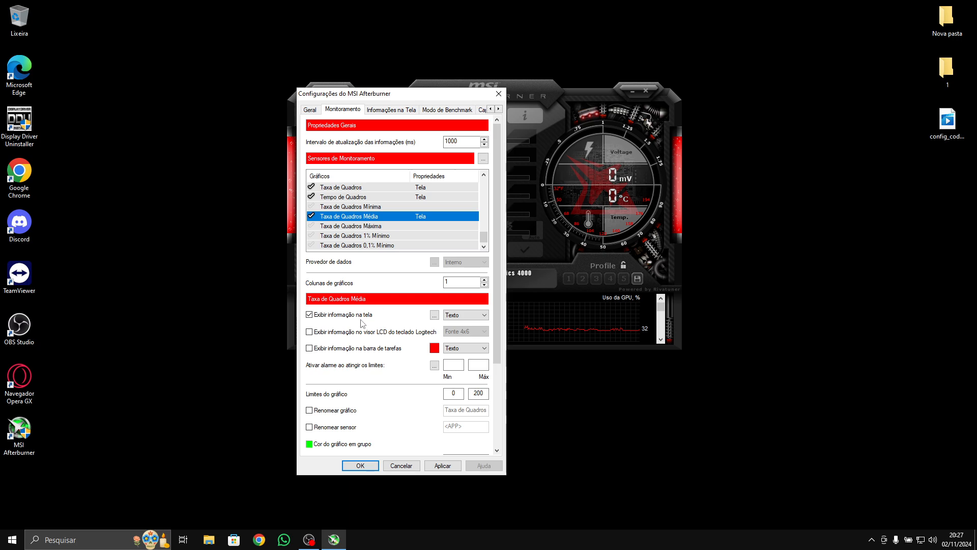
- In the on-screen information settings, set the Habilitar/Desabilitar informações na tela shortcut to 7
{"action": "left_click", "coordinate": [403, 110]}
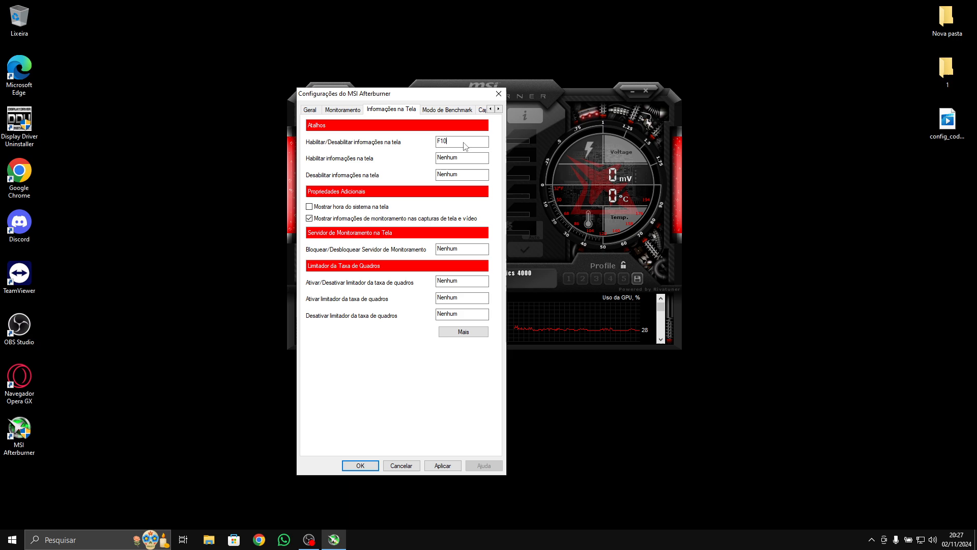
{"action": "key", "text": "F9"}
{"action": "key", "text": "6"}
{"action": "key", "text": "7"}
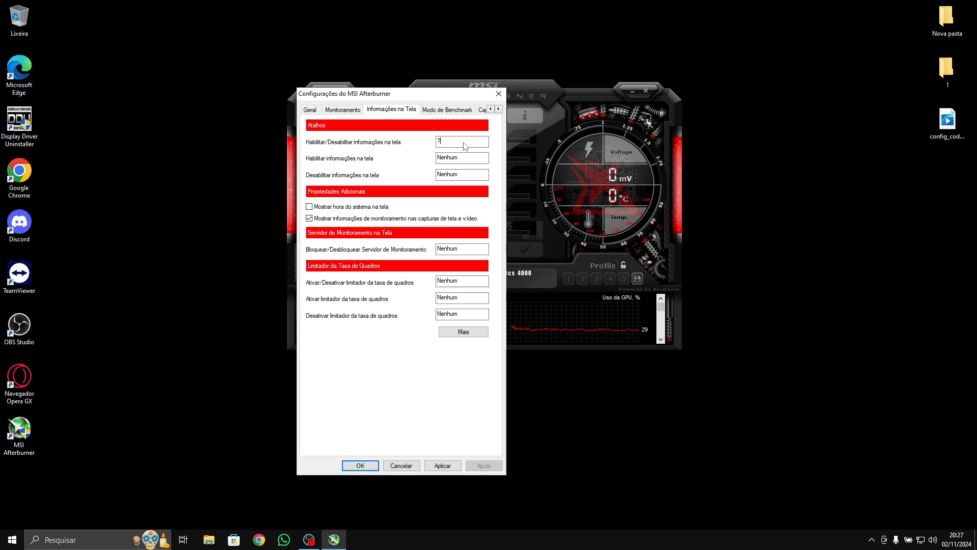
- In the benchmark mode settings, set the Finalizar benchmark shortcut to F7 and keep F9 for Iniciar benchmark
{"action": "left_click", "coordinate": [465, 111]}
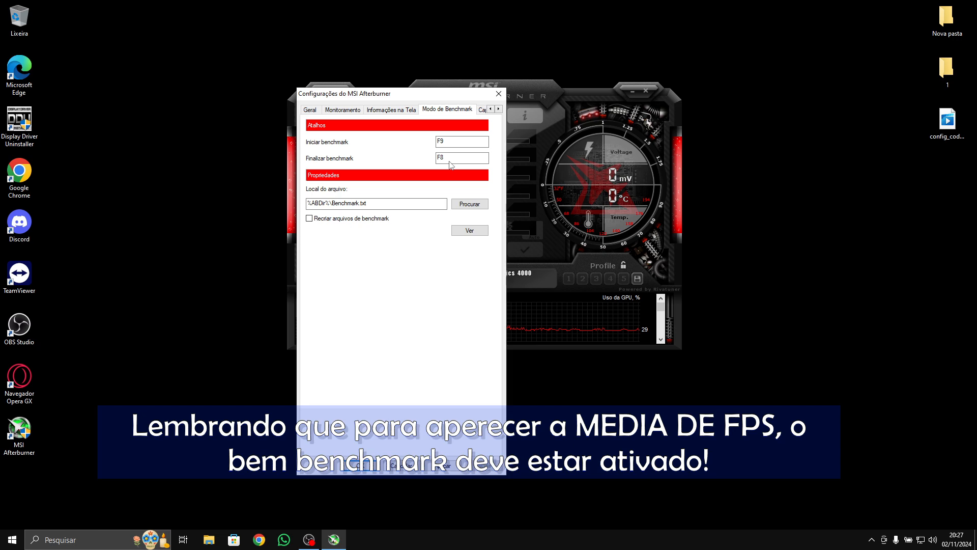
{"action": "left_click", "coordinate": [343, 109]}
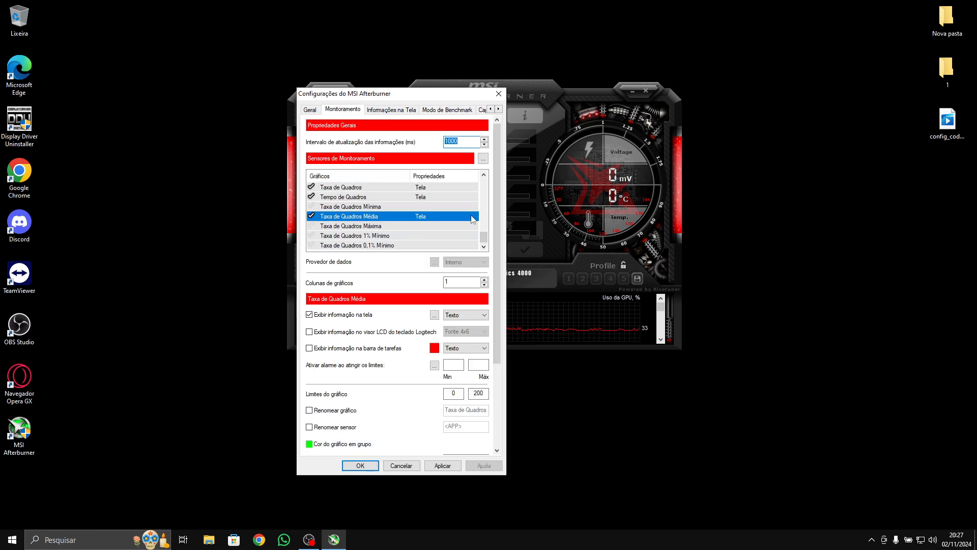
{"action": "left_click", "coordinate": [450, 109]}
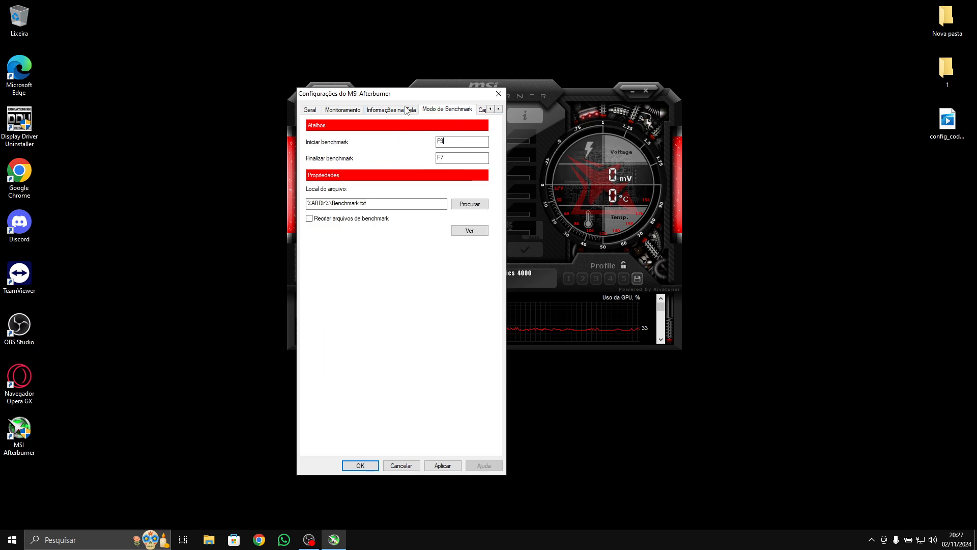
- Review the Tempo de Quadros and Taxa de Quadros Média sensors together with the benchmark mode shortcuts
{"action": "left_click", "coordinate": [343, 110]}
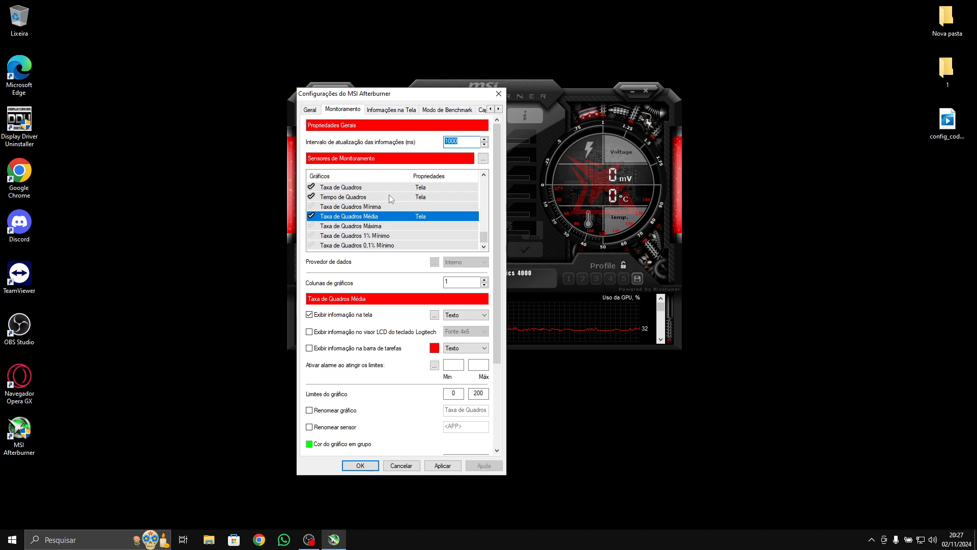
{"action": "left_click", "coordinate": [389, 197]}
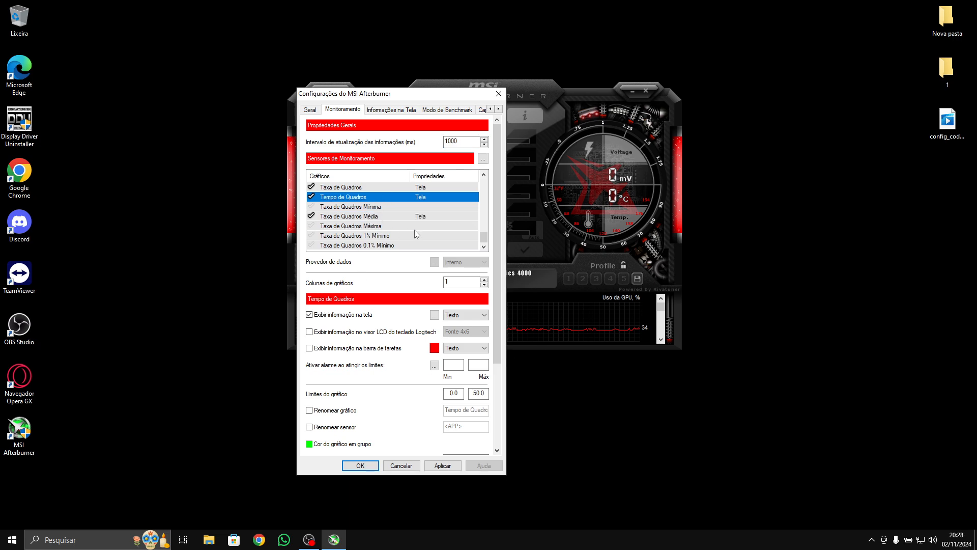
{"action": "left_click", "coordinate": [448, 110]}
{"action": "left_click", "coordinate": [345, 110]}
{"action": "left_click", "coordinate": [444, 110]}
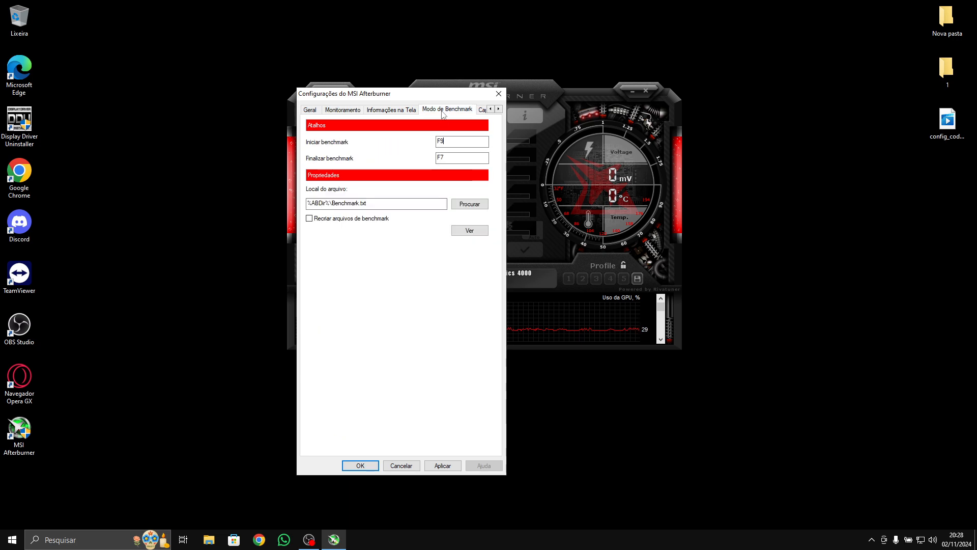
{"action": "left_click", "coordinate": [346, 110]}
{"action": "left_click", "coordinate": [370, 216]}
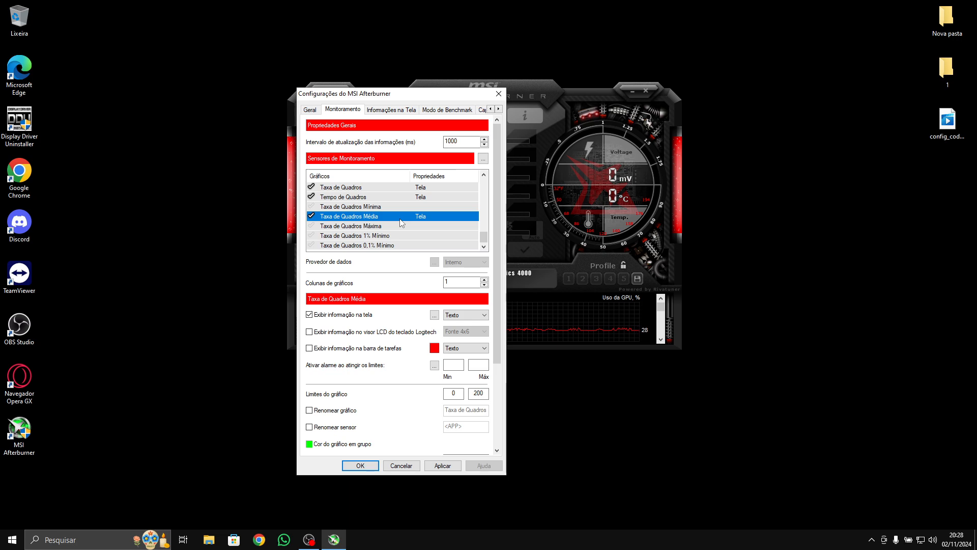
- Enable the Taxa de Quadros Mínima sensor and have its information shown on screen
{"action": "left_click", "coordinate": [311, 206]}
{"action": "left_click", "coordinate": [435, 207]}
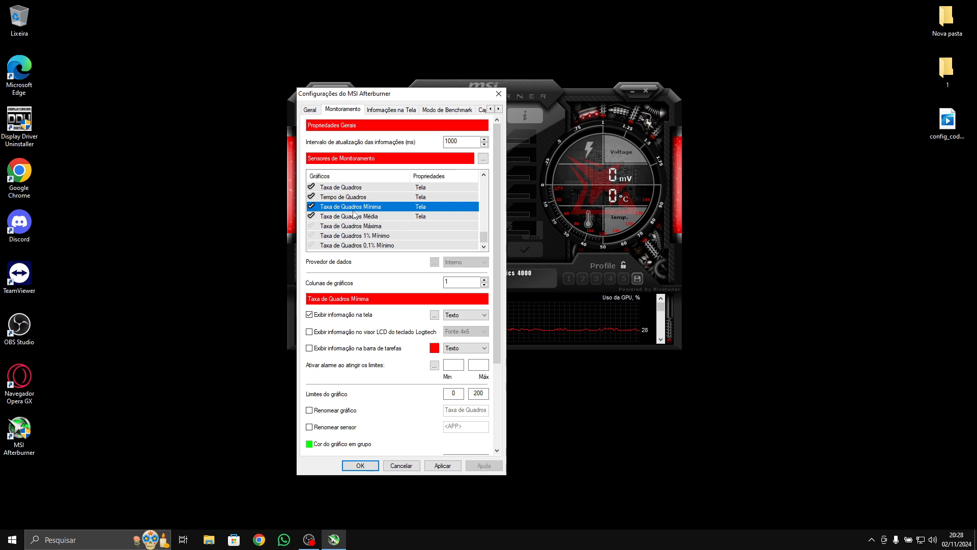
- Check the Temperatura da CPU, Energia da CPU and Uso de RAM sensors, and apply the monitoring settings
{"action": "scroll", "coordinate": [429, 224], "scroll_direction": "up", "scroll_amount": 10}
{"action": "scroll", "coordinate": [432, 225], "scroll_direction": "down", "scroll_amount": 1}
{"action": "left_click", "coordinate": [429, 217]}
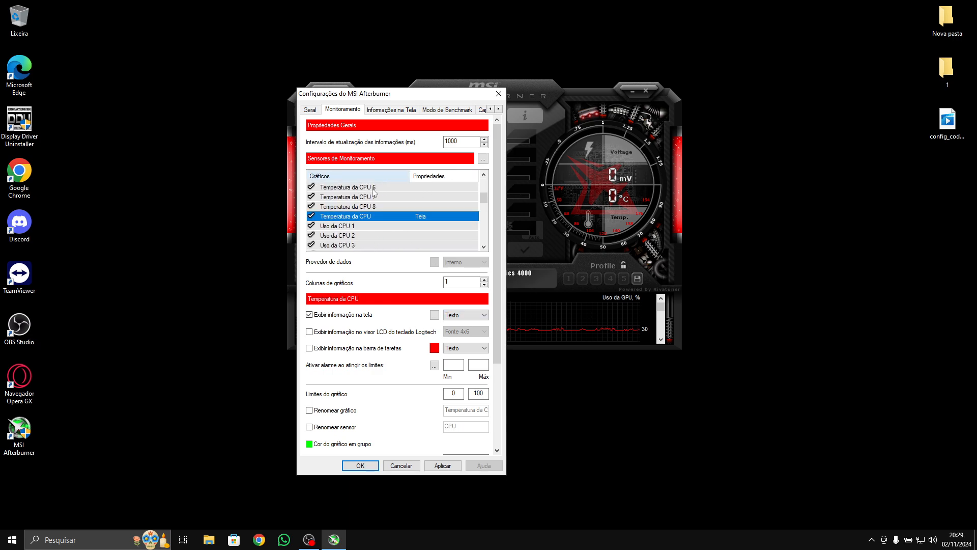
{"action": "scroll", "coordinate": [408, 225], "scroll_direction": "down", "scroll_amount": 6}
{"action": "left_click", "coordinate": [409, 225]}
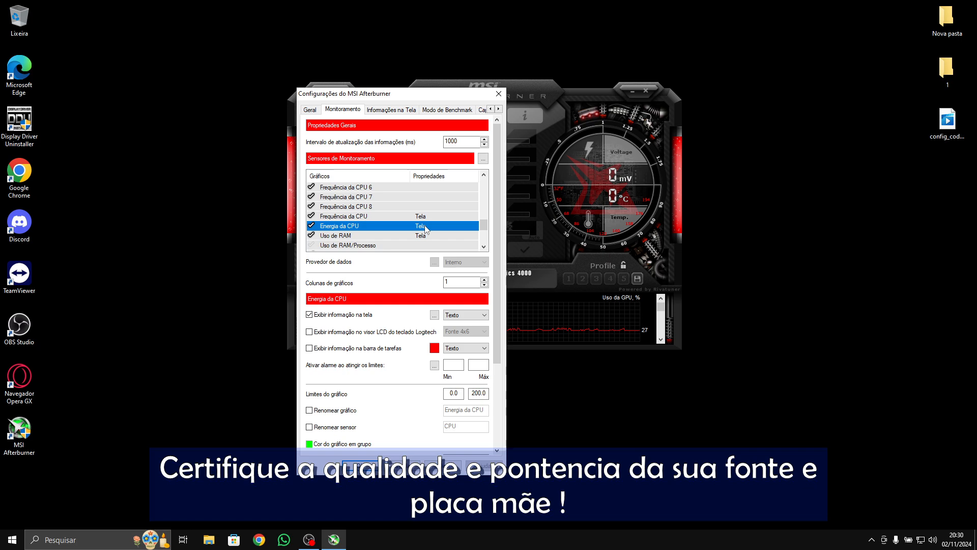
{"action": "scroll", "coordinate": [390, 232], "scroll_direction": "down", "scroll_amount": 1}
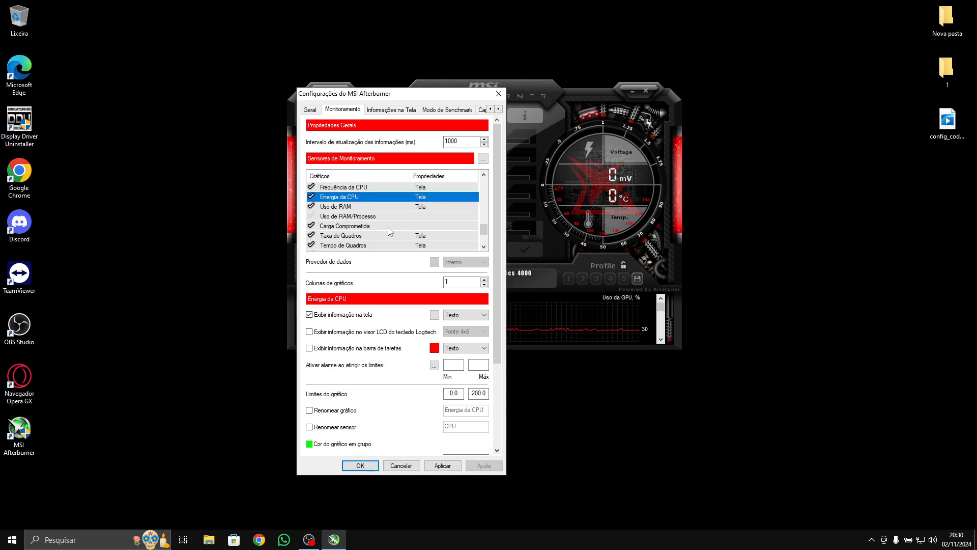
{"action": "left_click", "coordinate": [381, 207]}
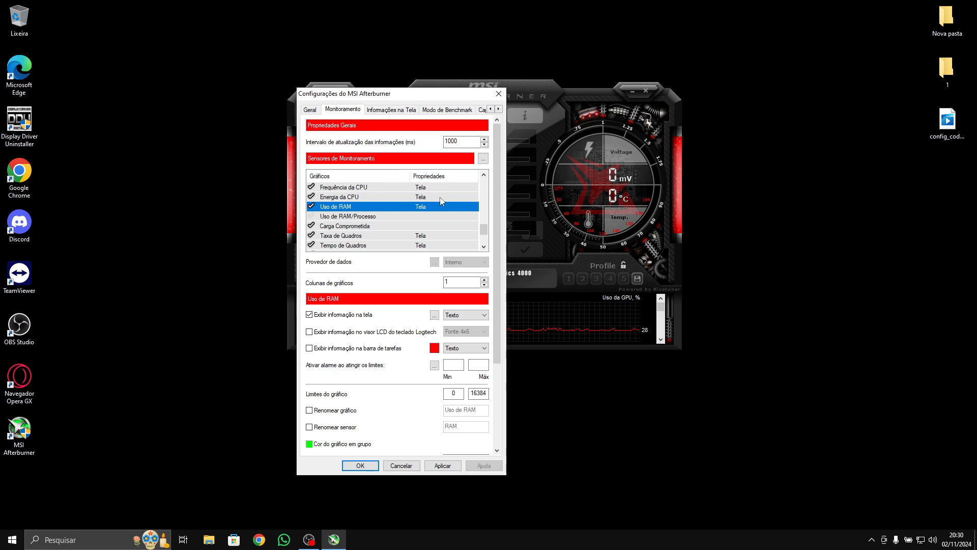
{"action": "left_click", "coordinate": [442, 465]}
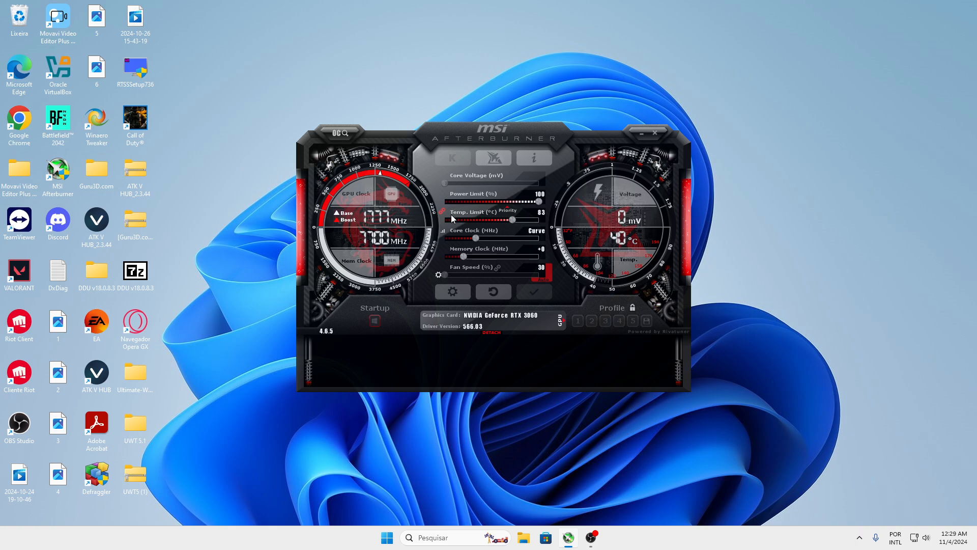
- In the Afterburner fan settings, enable the automatic fan control profile and set the fan speed update period to 1000 ms
{"action": "left_click", "coordinate": [452, 290]}
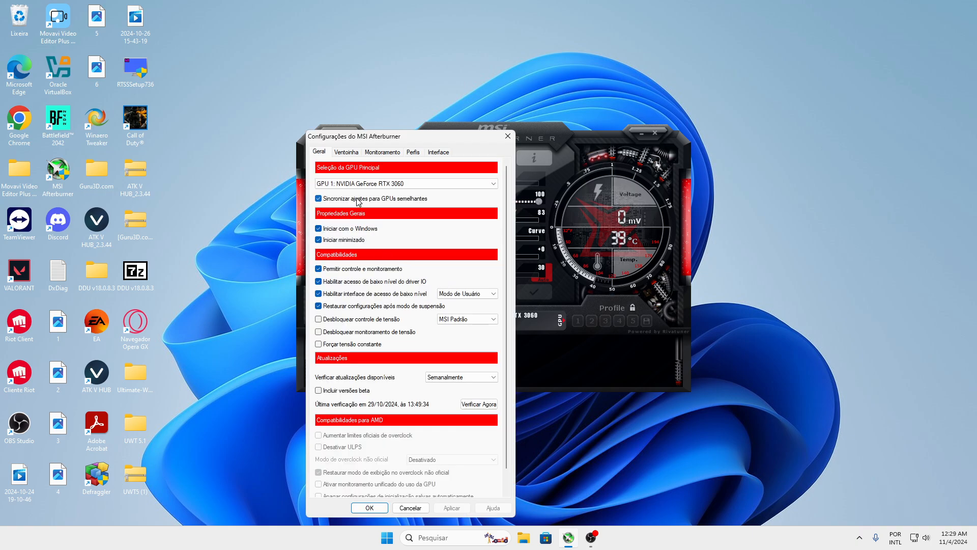
{"action": "left_click", "coordinate": [353, 152]}
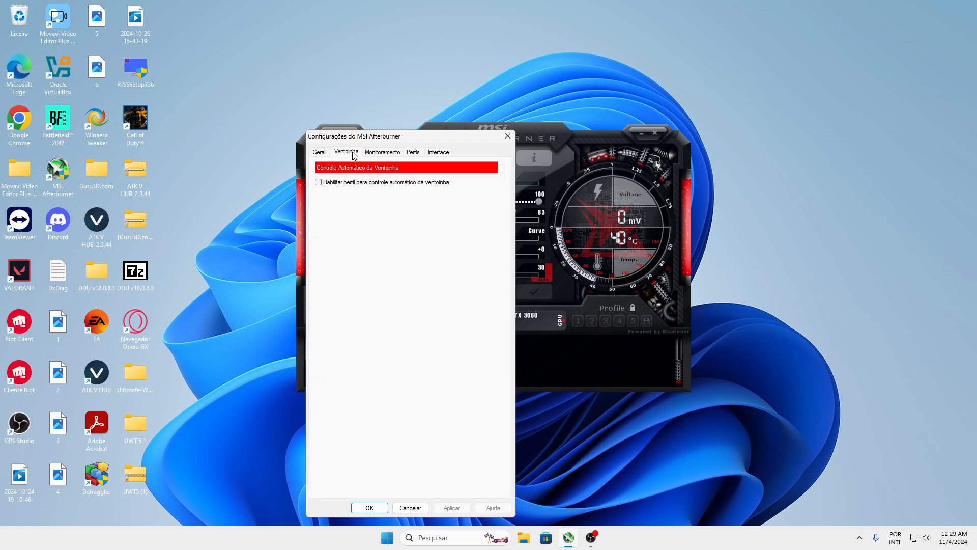
{"action": "left_click", "coordinate": [319, 183]}
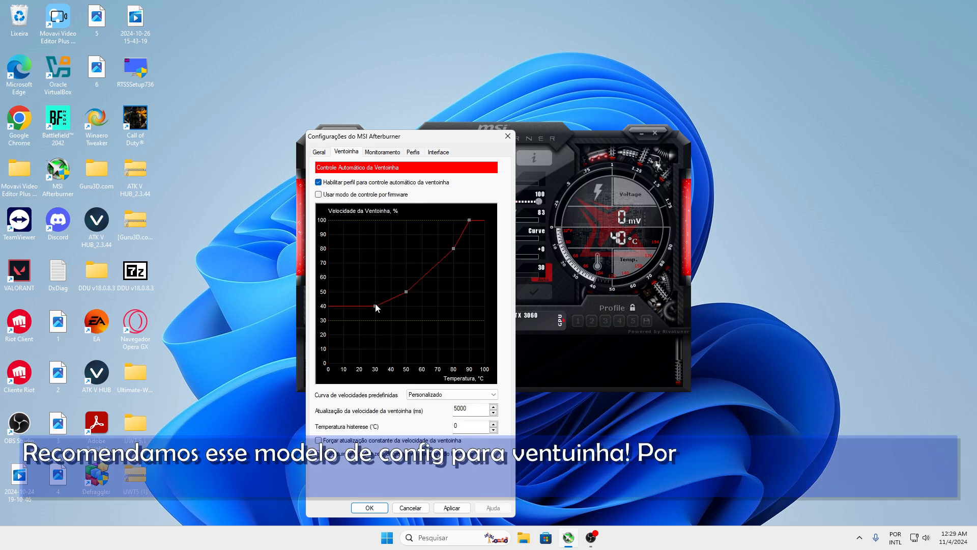
{"action": "left_click_drag", "start_coordinate": [457, 408], "coordinate": [452, 409]}
{"action": "type", "text": "1"}
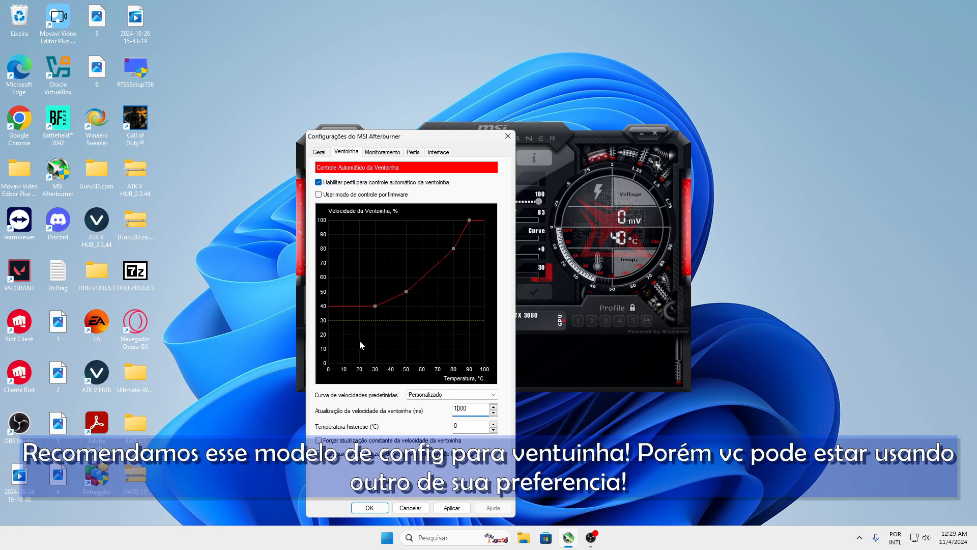
- Reshape the fan curve to 0% at 30 °C, about 83% at 66 °C and 100% at about 75 °C, and apply it
{"action": "left_click_drag", "start_coordinate": [375, 306], "coordinate": [377, 367]}
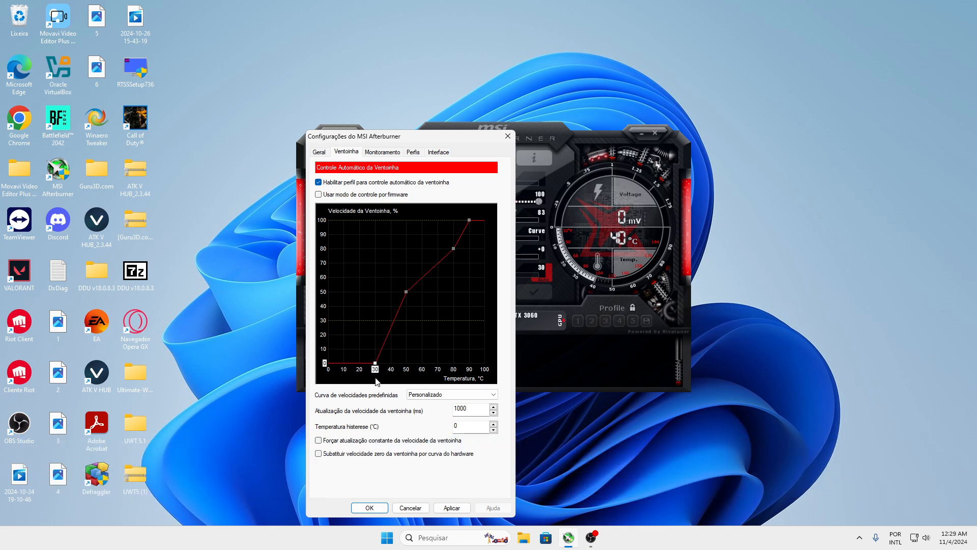
{"action": "left_click_drag", "start_coordinate": [469, 220], "coordinate": [434, 248]}
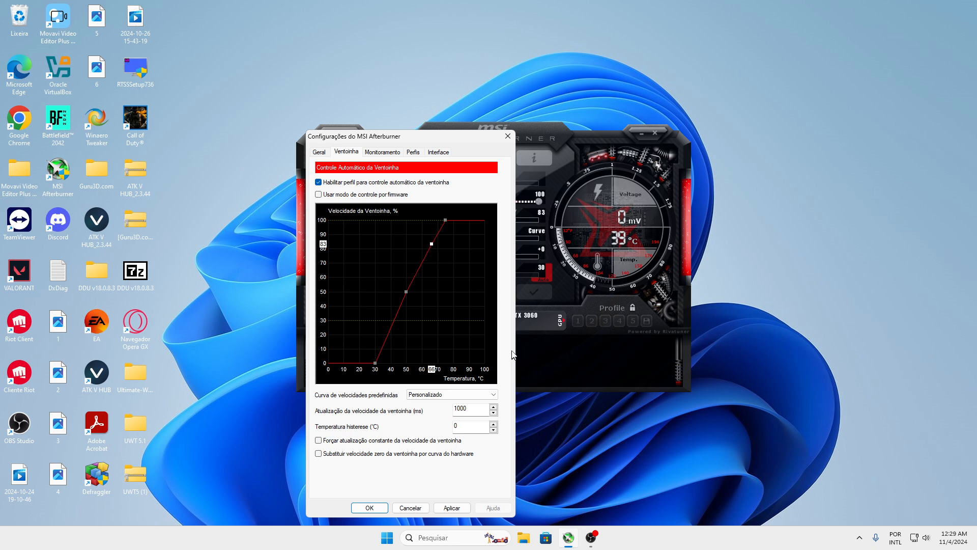
{"action": "left_click", "coordinate": [452, 507]}
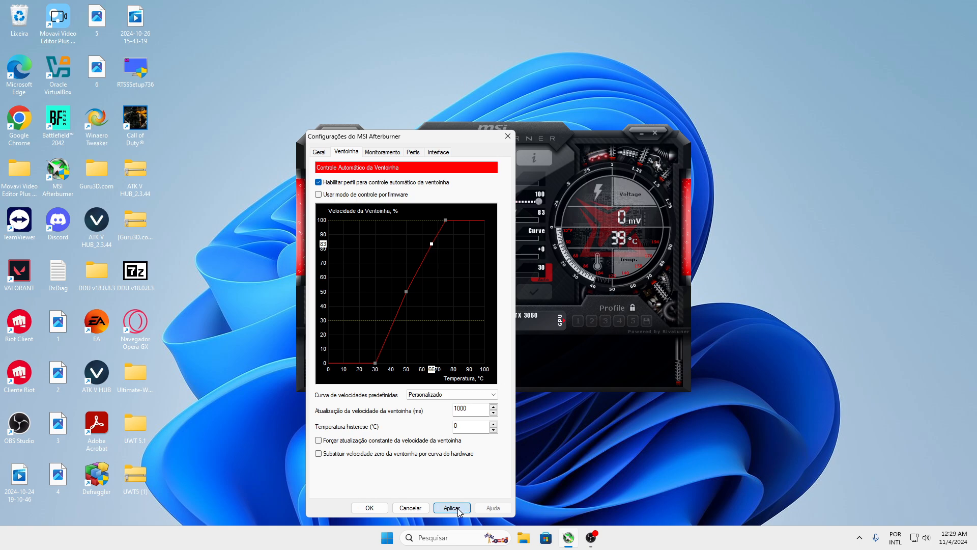
{"action": "left_click", "coordinate": [370, 507]}
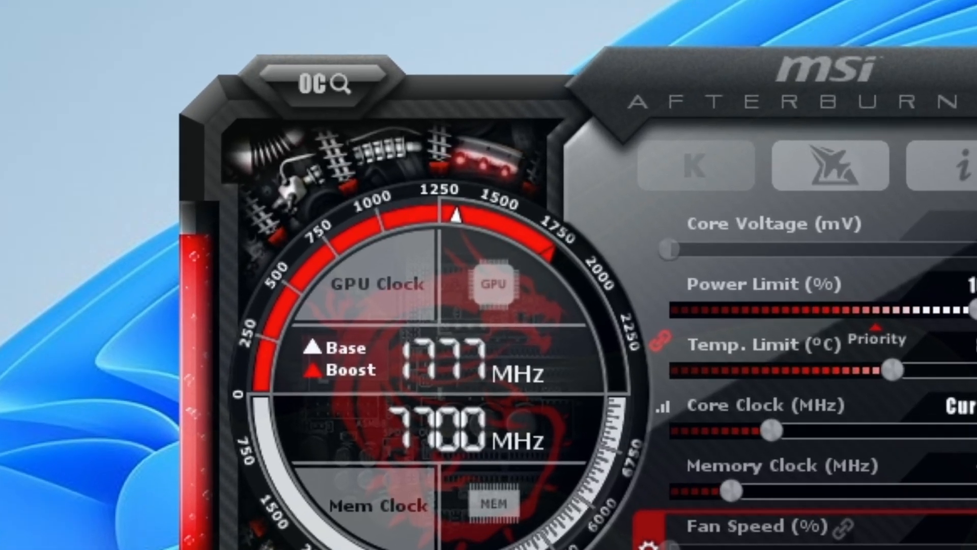
- Open the MSI Overclocking Scanner and start an automatic overclock scan of the graphics card
{"action": "left_click", "coordinate": [305, 83]}
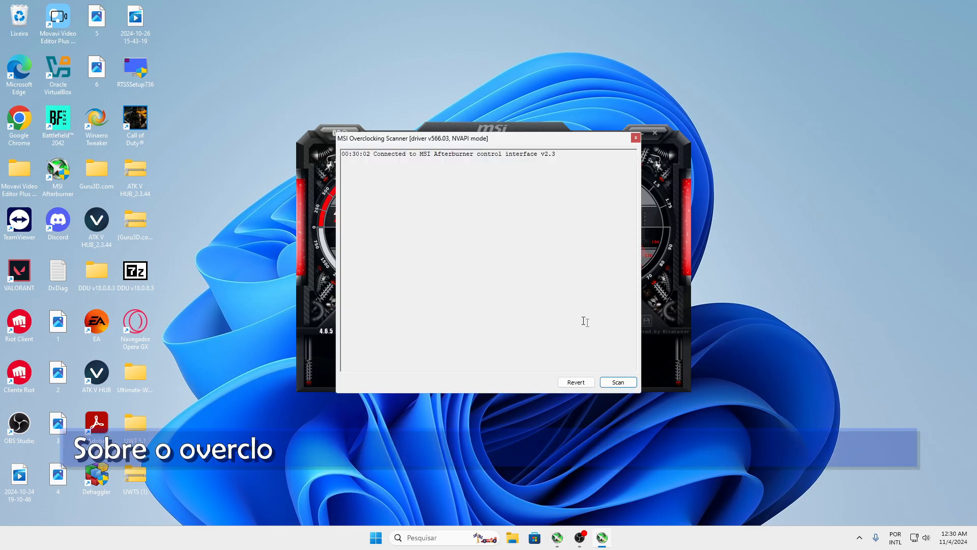
{"action": "left_click", "coordinate": [634, 383]}
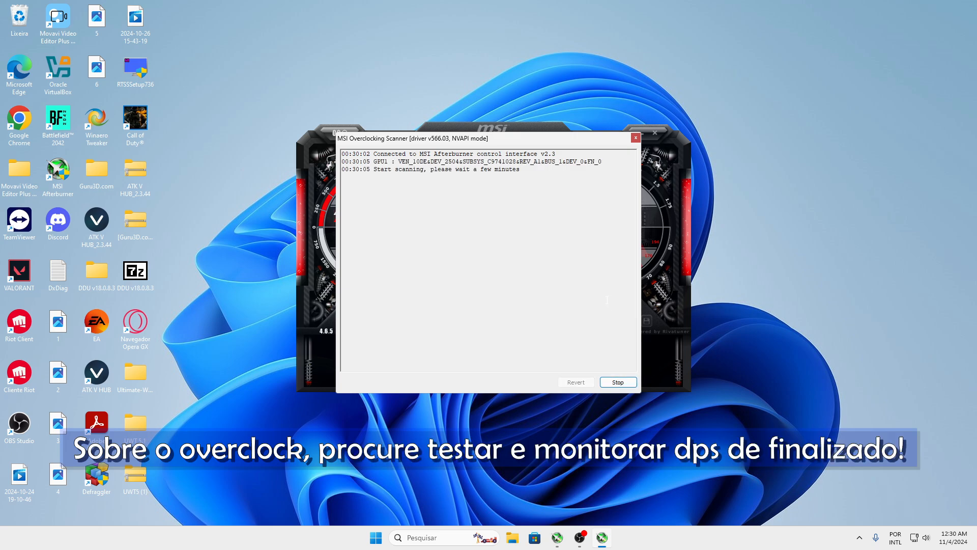